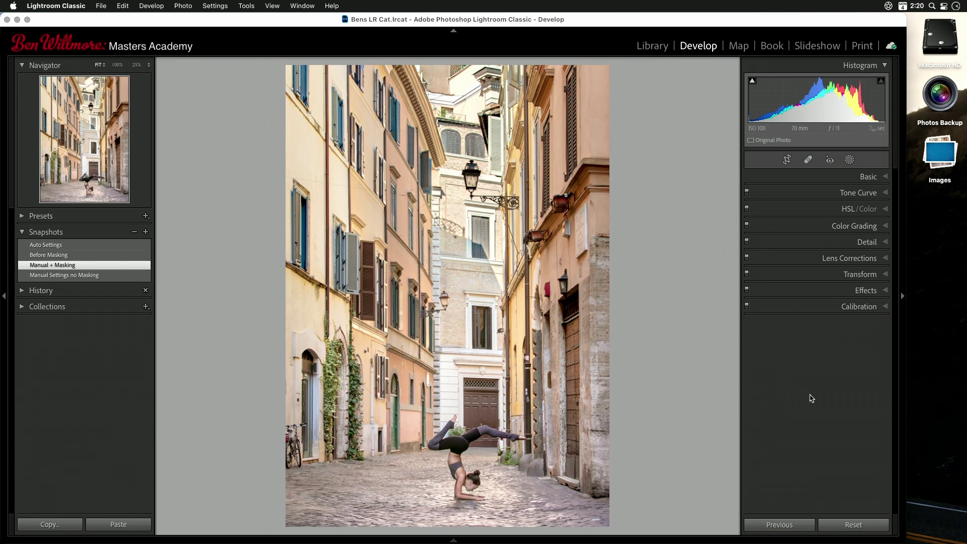
Apply the "single image process" snapshot to the darkest of the three street exposures
key(Right)
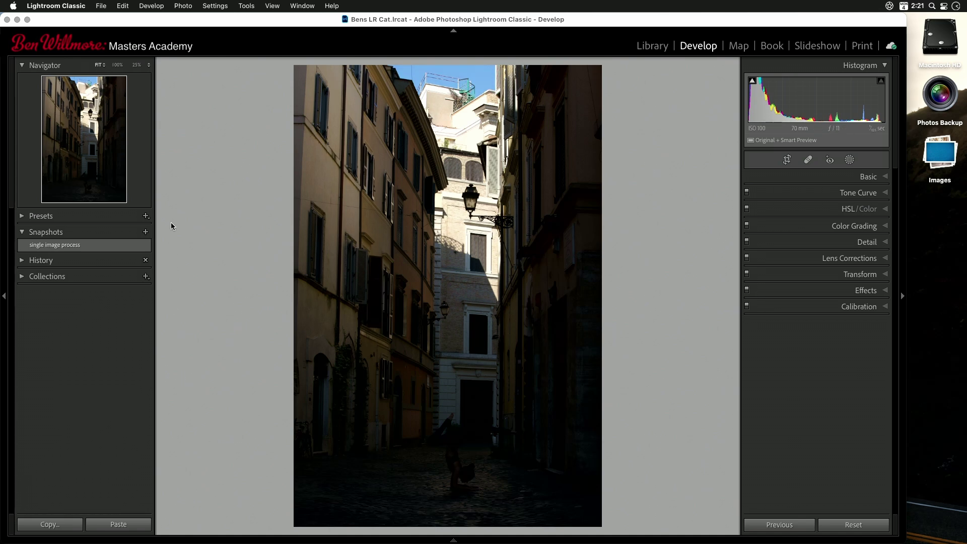
mouse_move(61, 249)
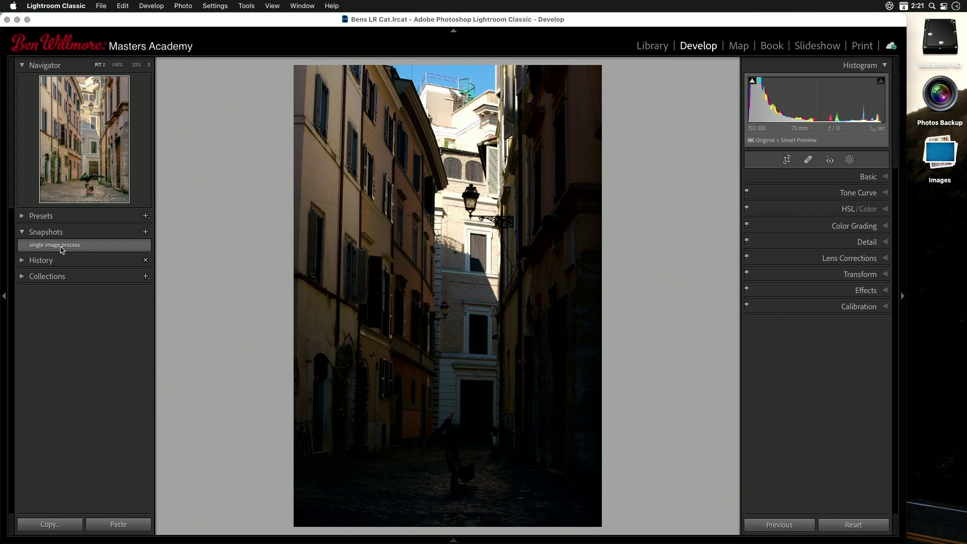
click(62, 249)
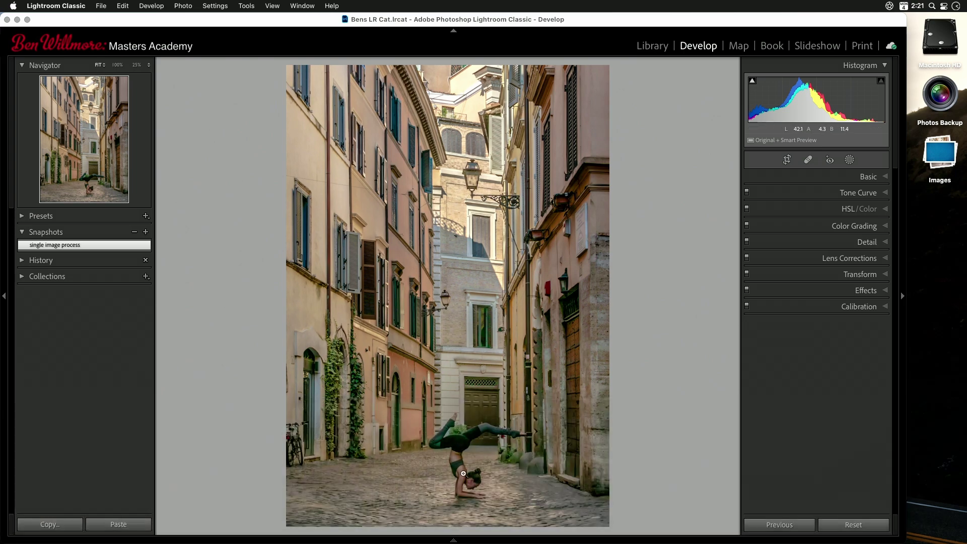
Inspect the handstand figure's clothing, hair and skin at 100%, then reset the dark exposure's develop settings
click(454, 498)
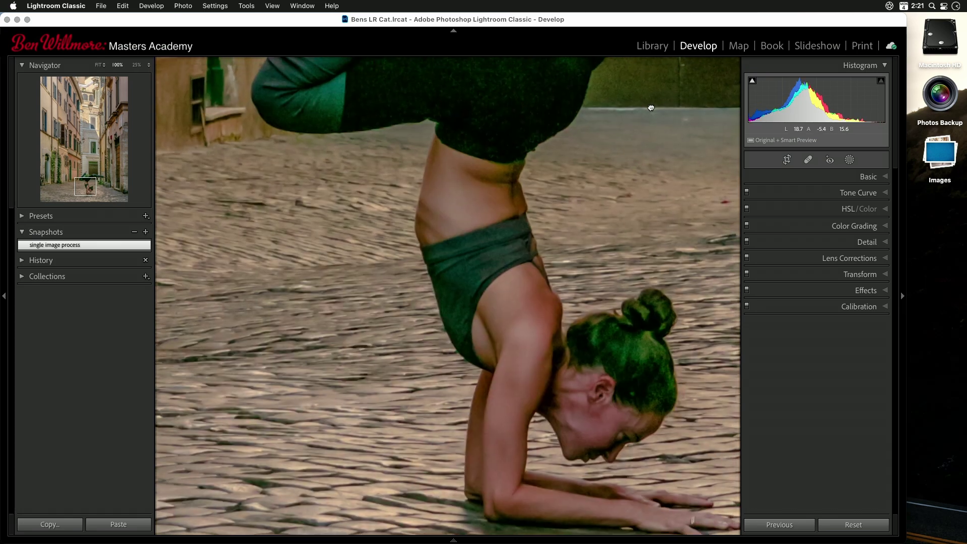
drag(652, 108, 635, 151)
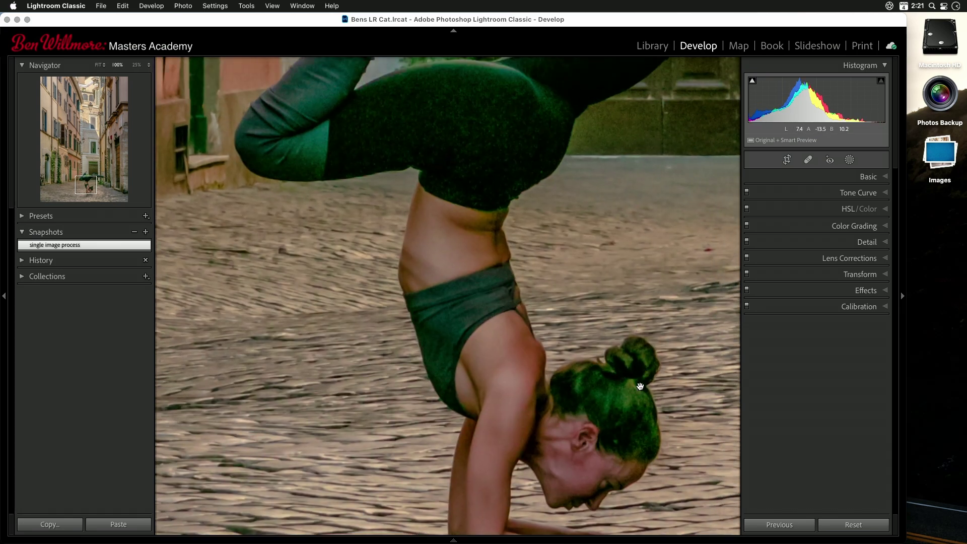
drag(604, 199, 589, 490)
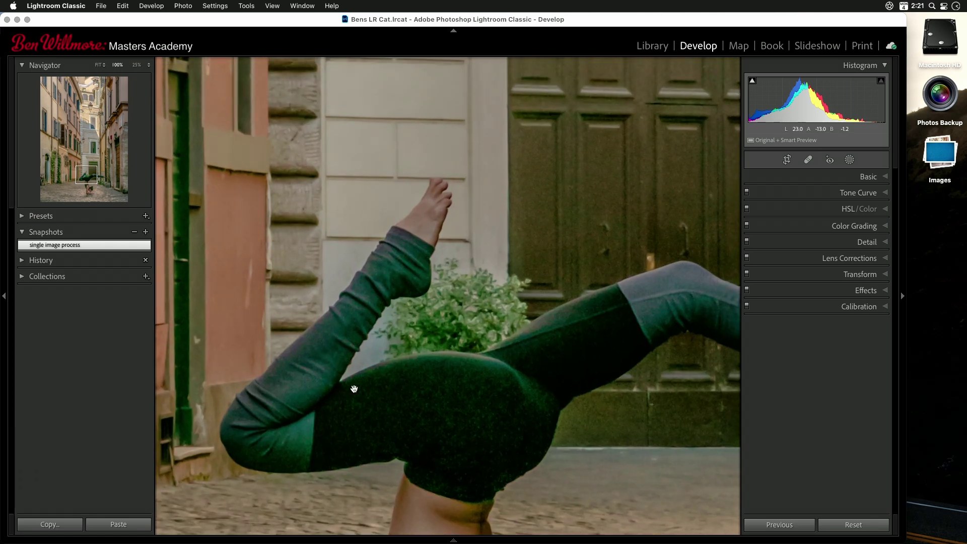
drag(601, 464, 483, 383)
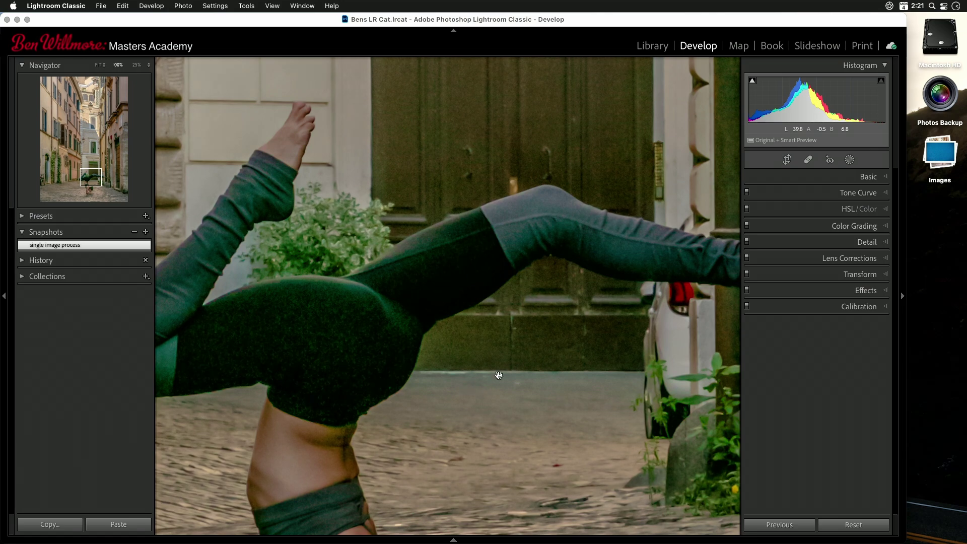
click(526, 361)
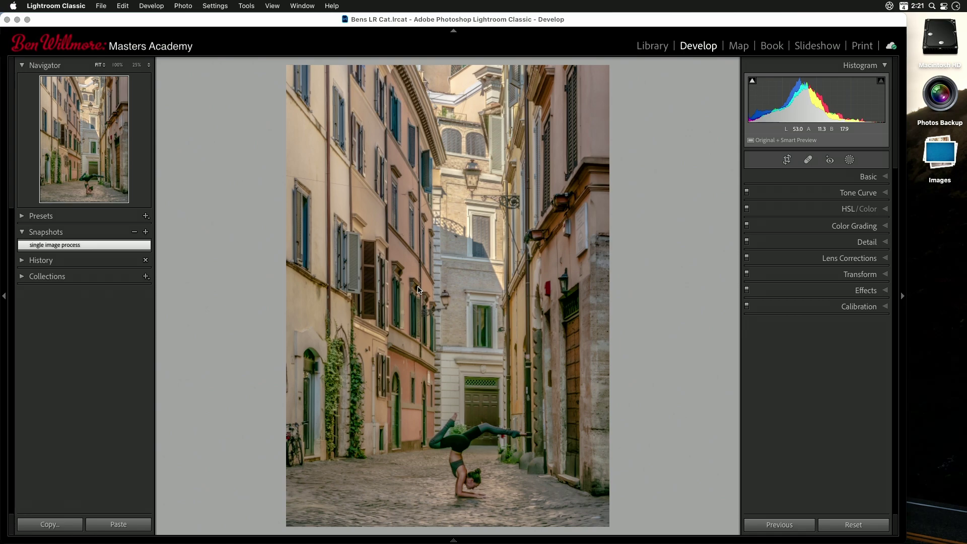
click(853, 524)
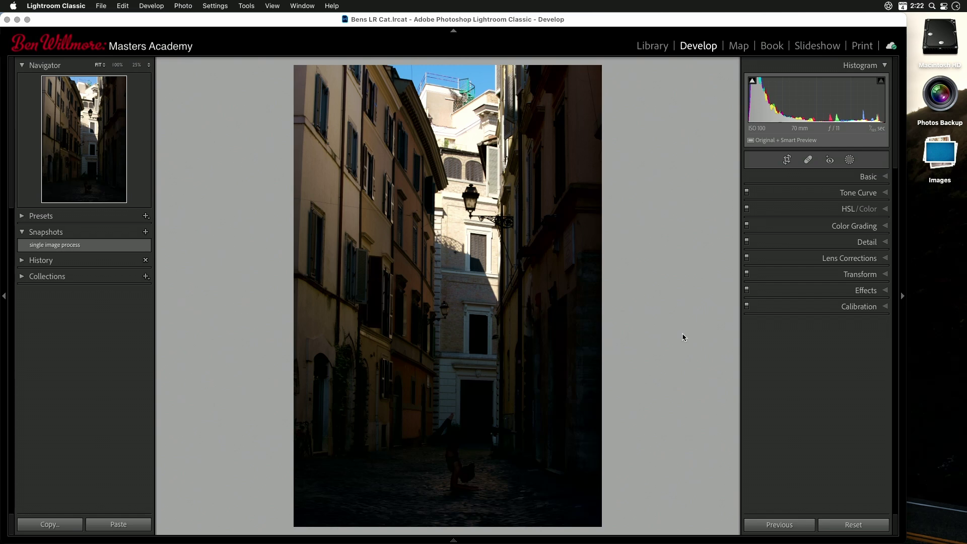
Move on to the middle exposure and turn off Lab color values in the histogram
key(Right)
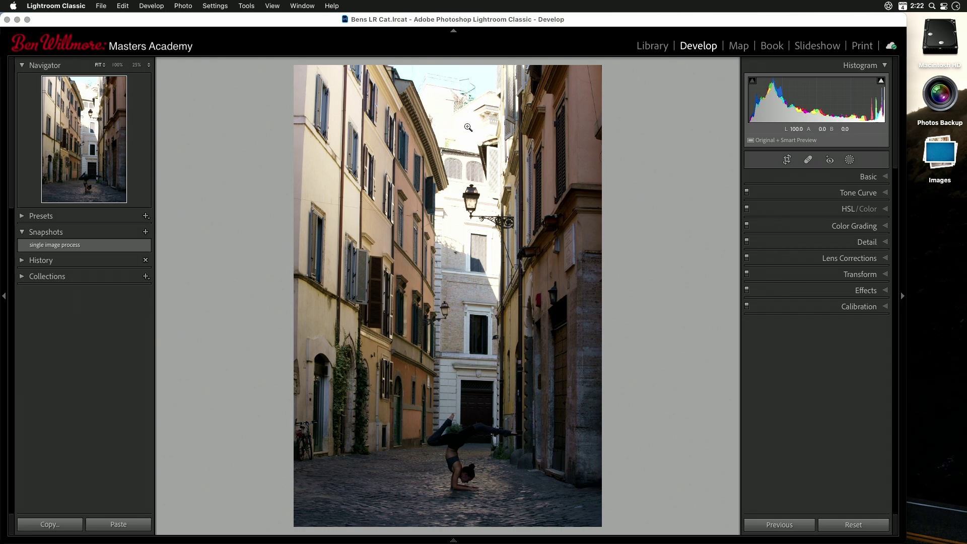
right_click(815, 132)
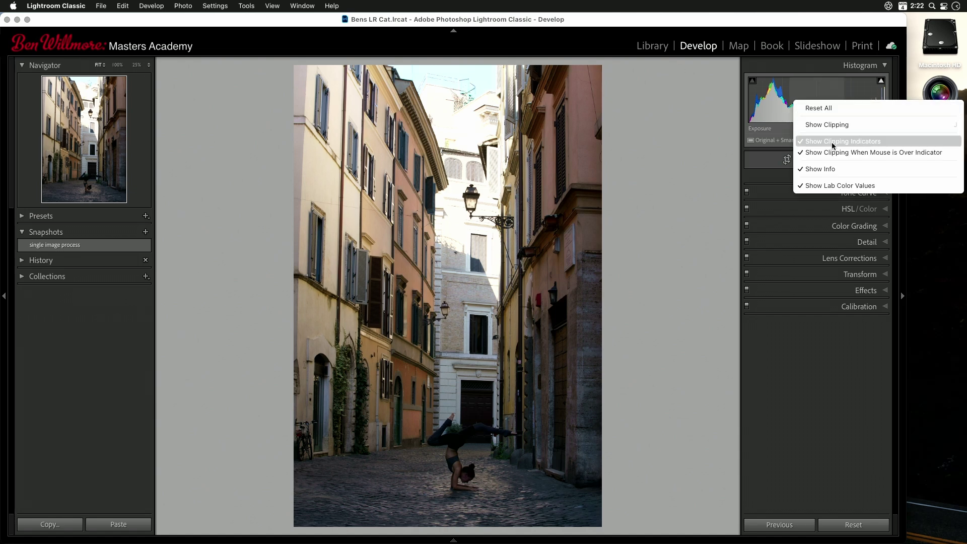
click(830, 186)
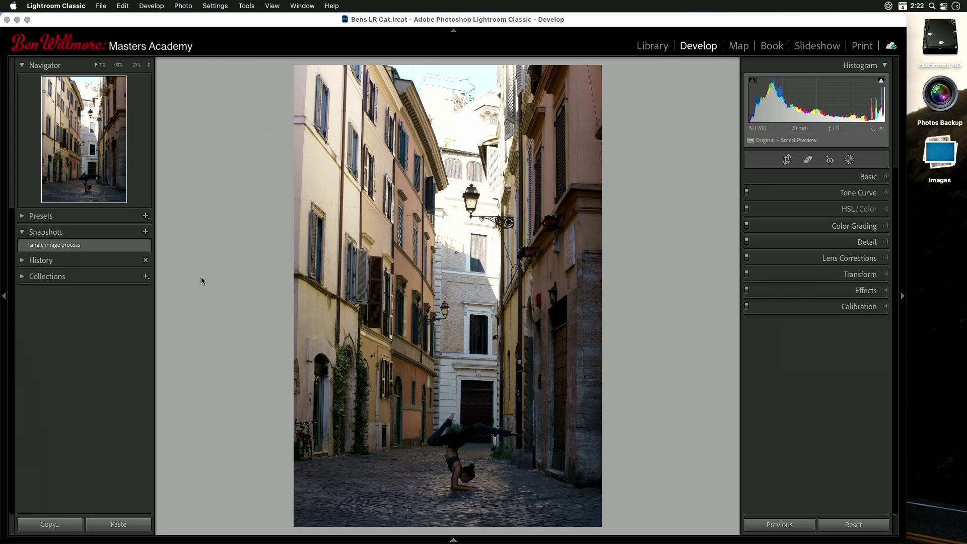
Apply the "single image process" snapshot to the middle exposure, inspect the figure at 100%, and reset the photo
click(53, 246)
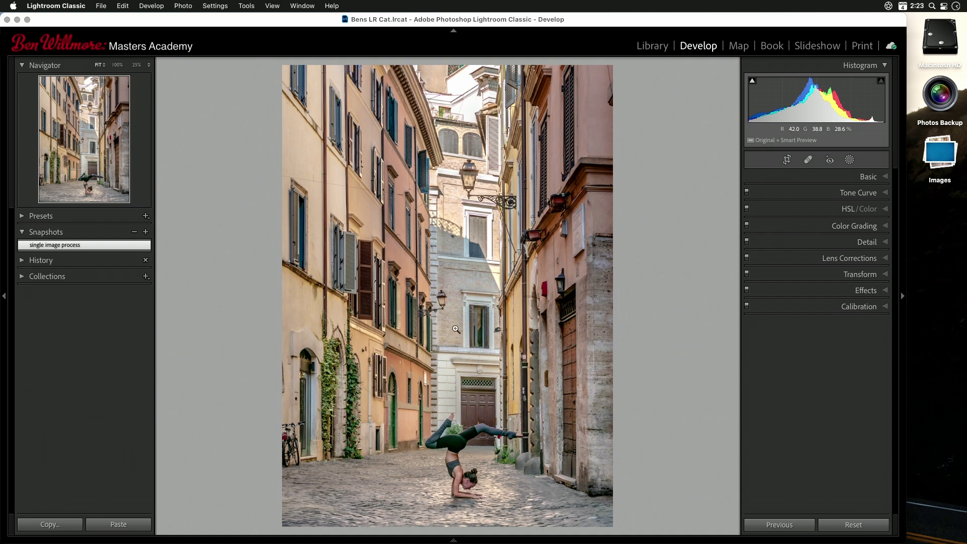
click(468, 487)
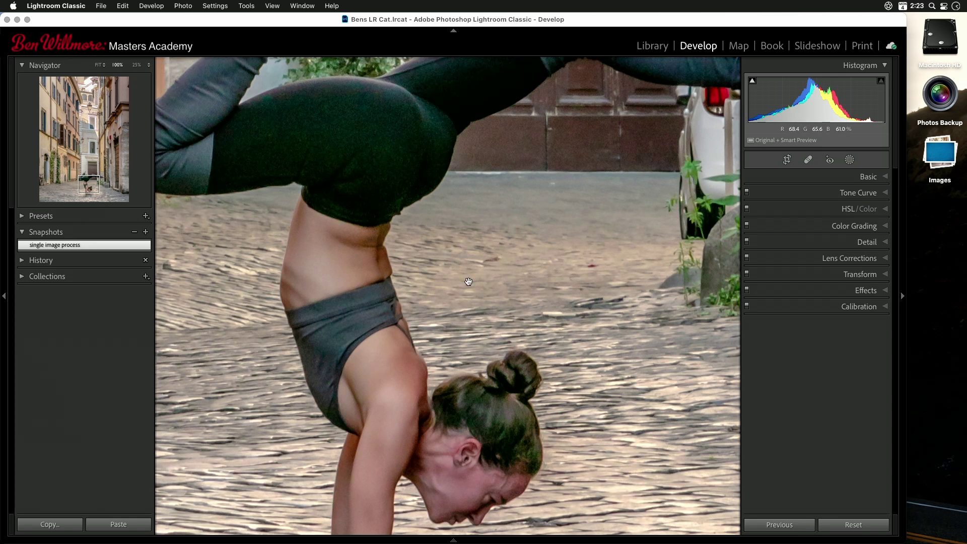
click(447, 248)
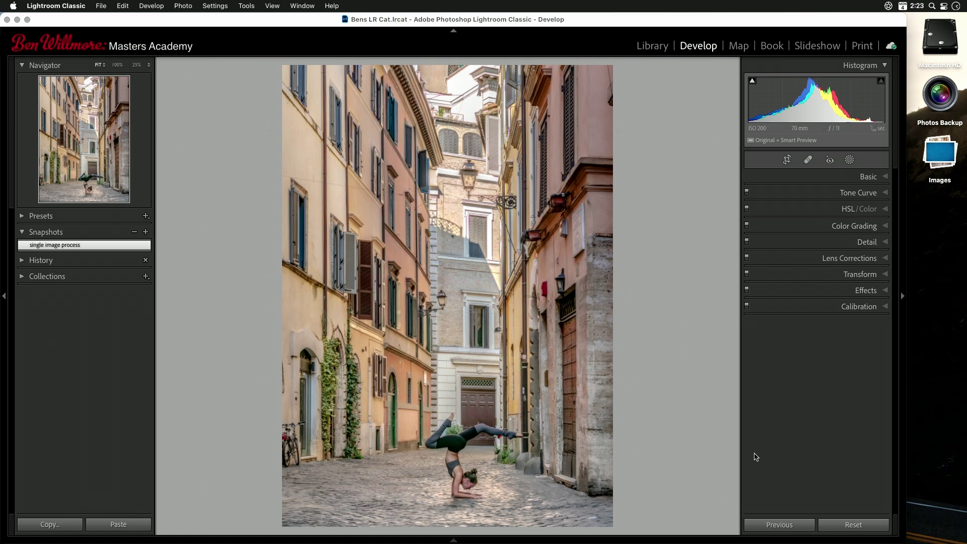
click(855, 524)
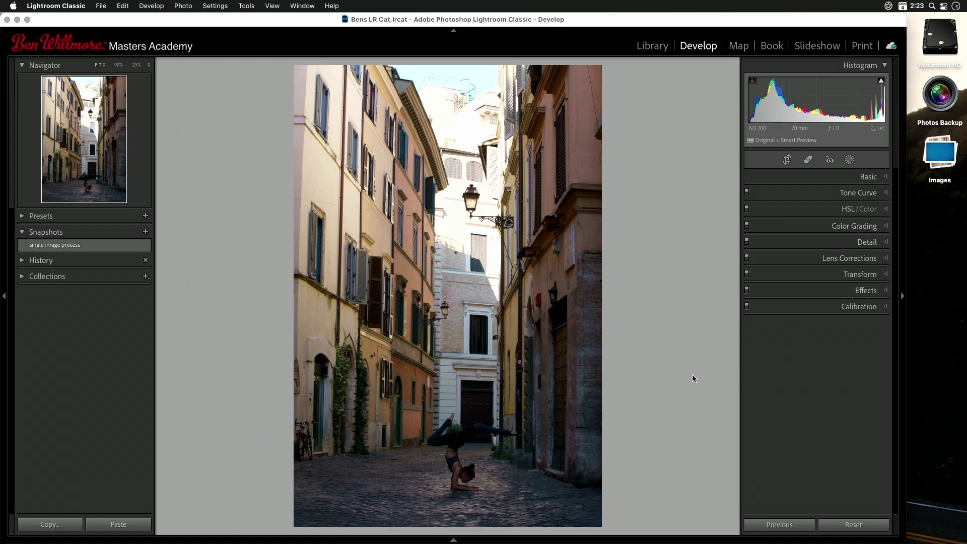
Apply the "single image process" snapshot to the brightest exposure, then reset its develop settings
key(Right)
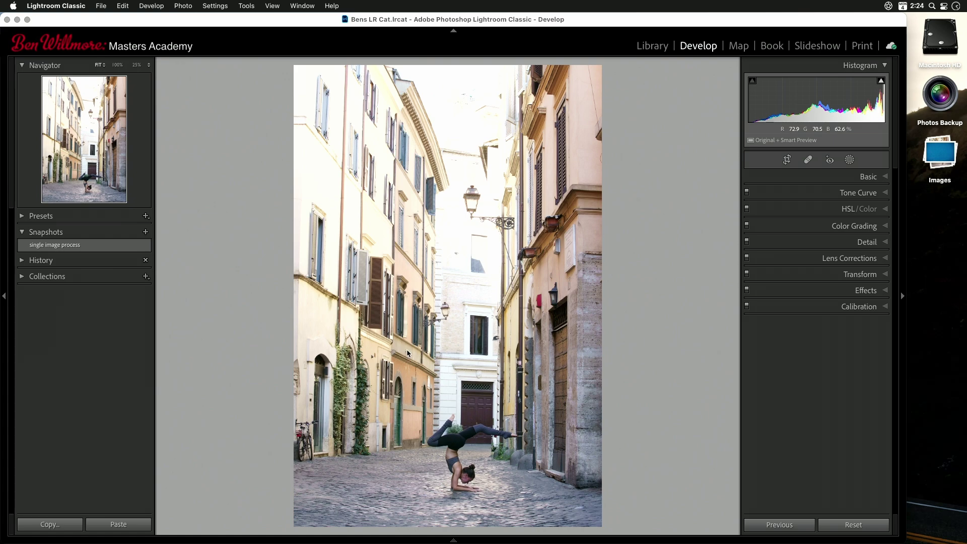
click(102, 247)
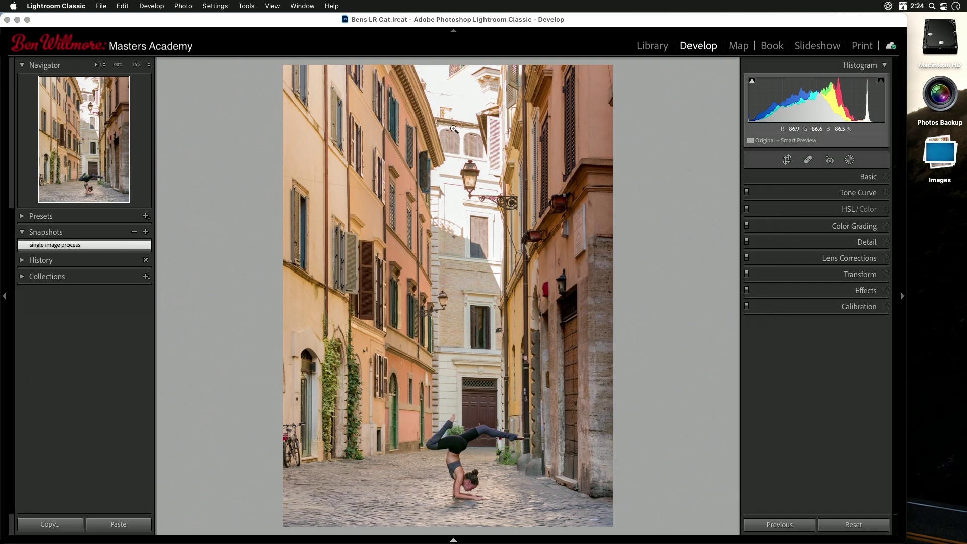
click(855, 525)
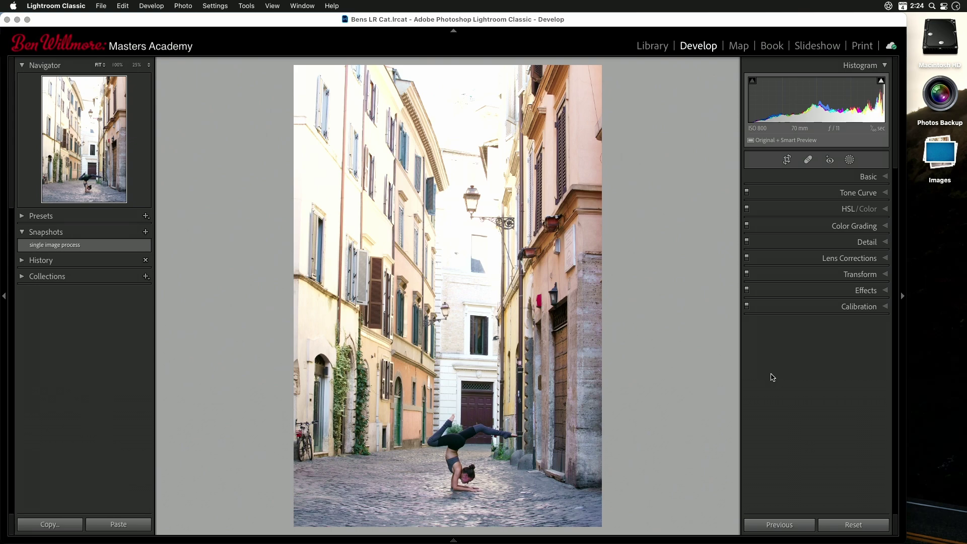
View the finished photo 2016_09_Rome Italy_0672-HDR full screen from the Library, then return to the thumbnail grid
key(g)
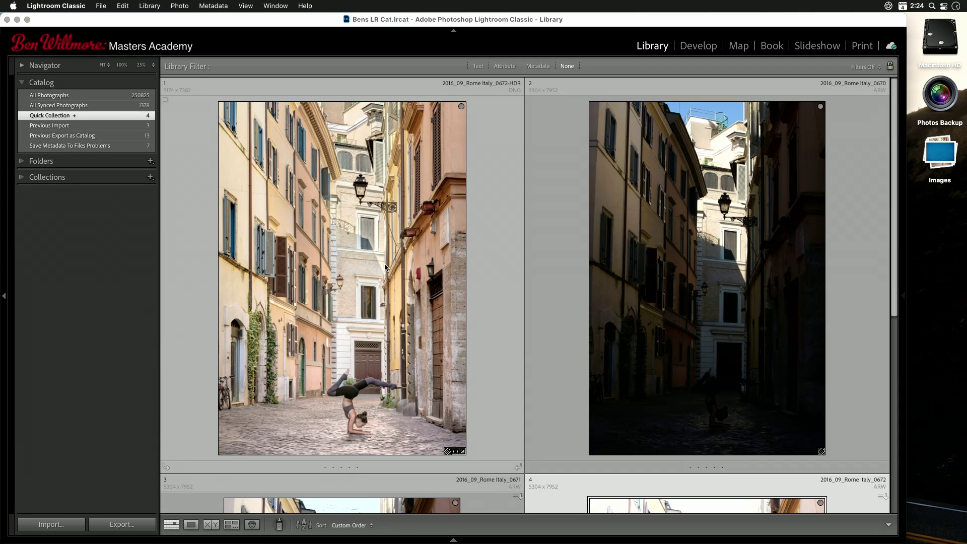
double_click(385, 267)
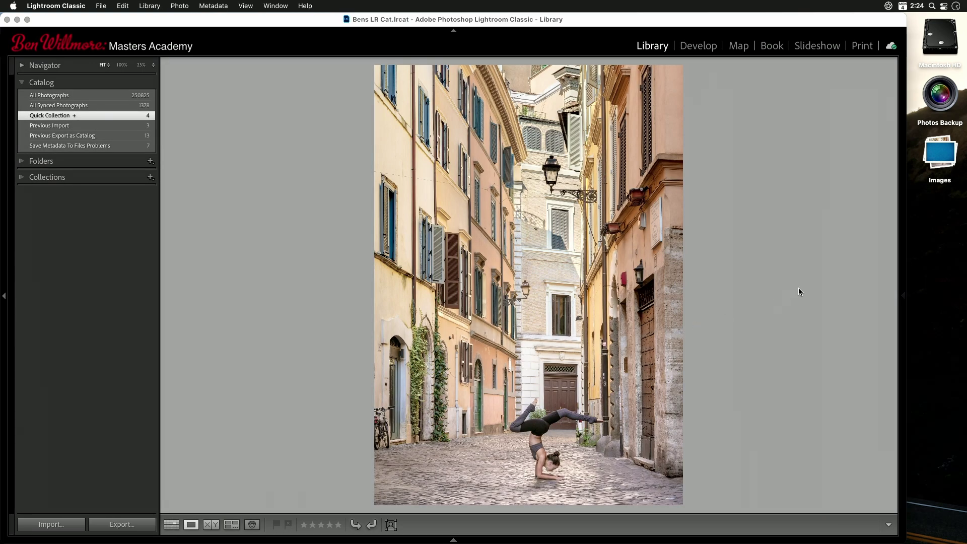
key(c)
key(f)
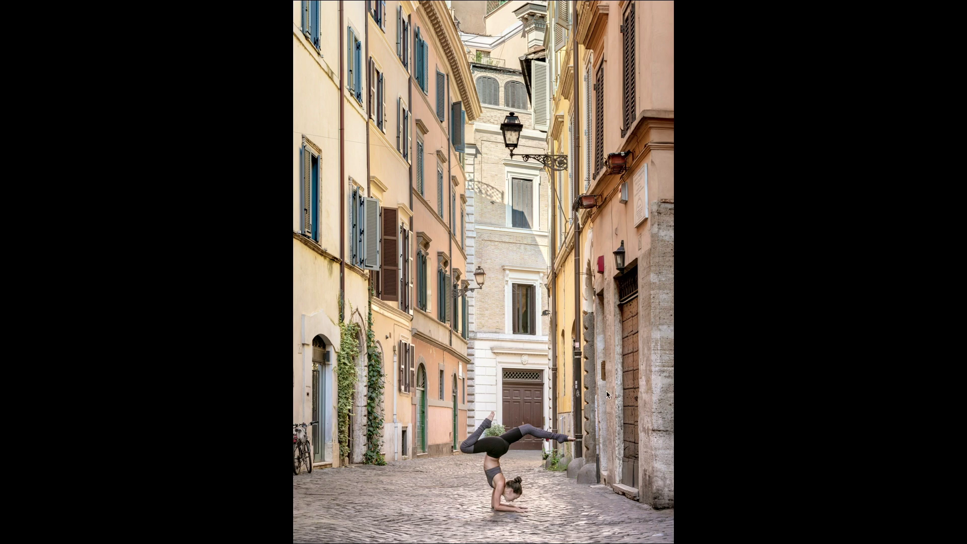
key(Escape)
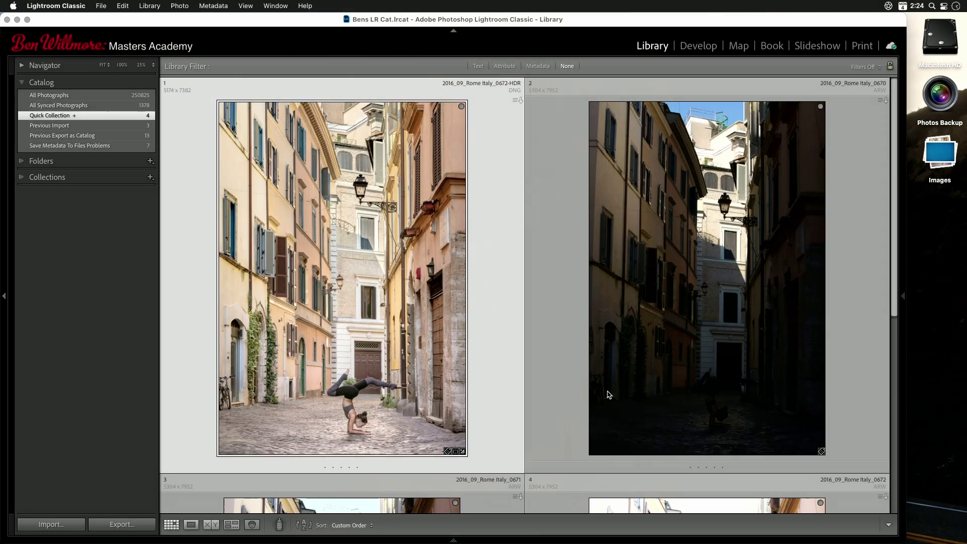
Compare the finished HDR photo with its source exposures one at a time, flipping back and forth between frames
scroll(571, 306, down, 3)
scroll(572, 306, down, 2)
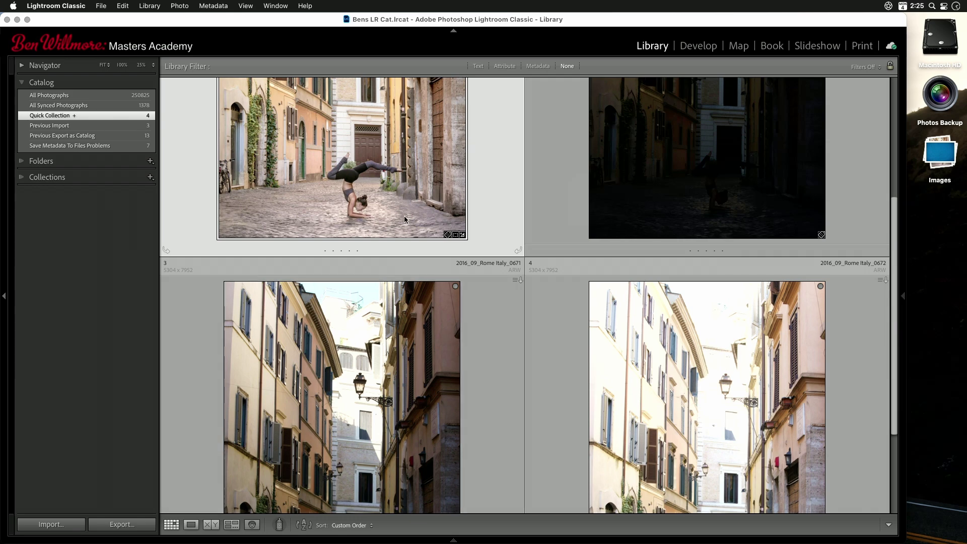
double_click(389, 197)
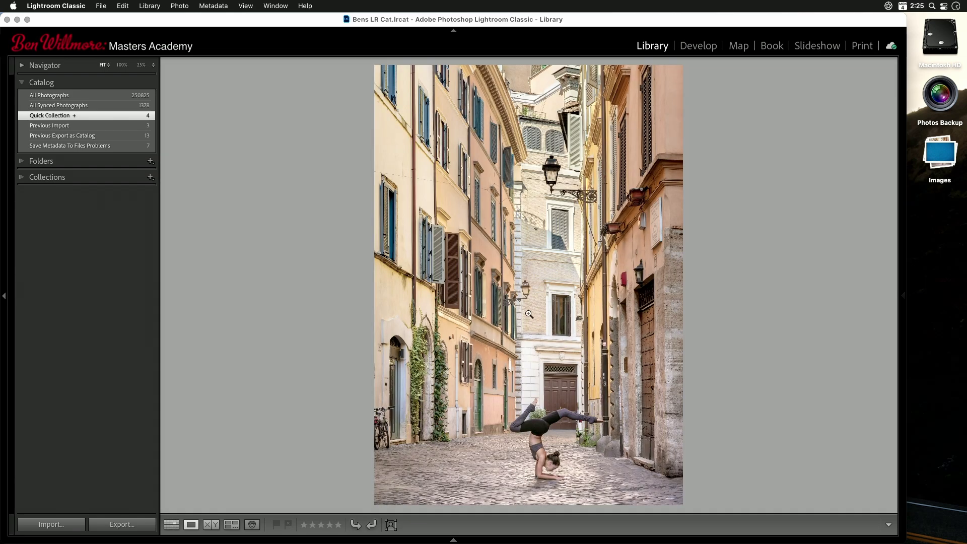
key(Right)
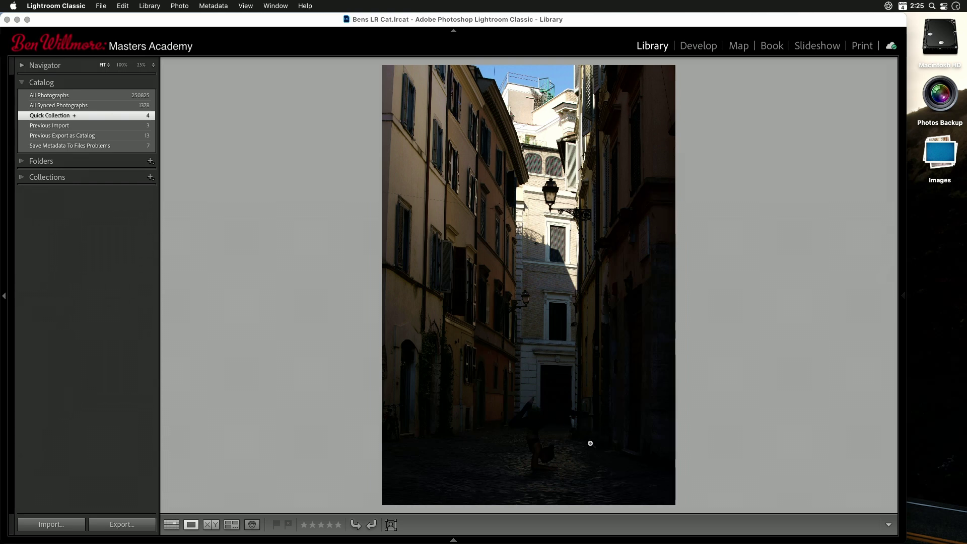
key(Left)
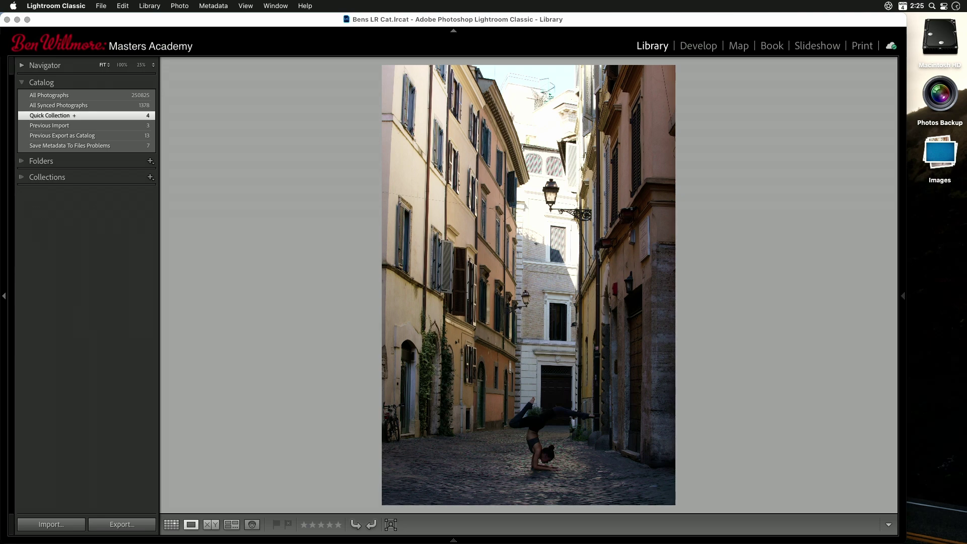
key(Left)
key(Right)
key(Left)
key(Right)
key(Left)
key(Right)
key(Left)
key(Right)
key(Left)
key(Right)
key(Left)
key(Right)
key(Left)
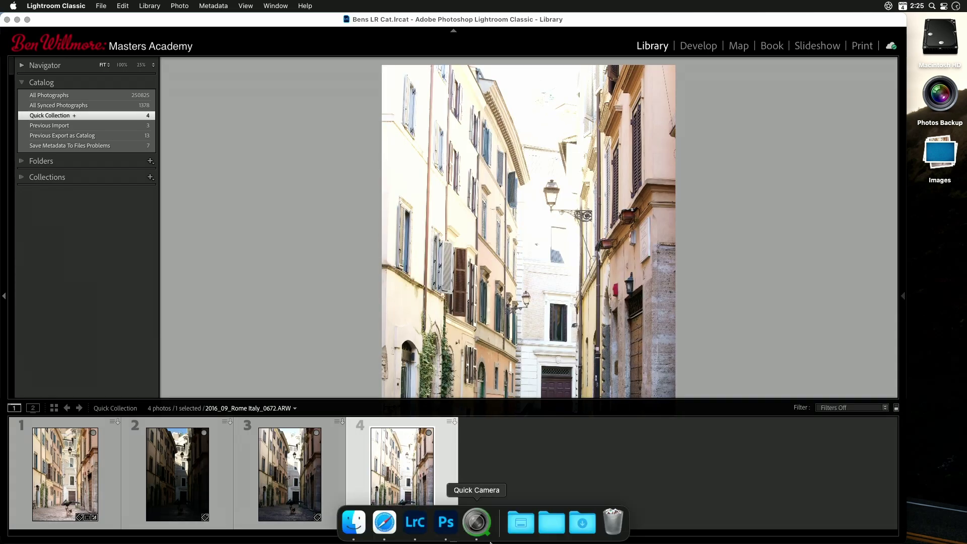
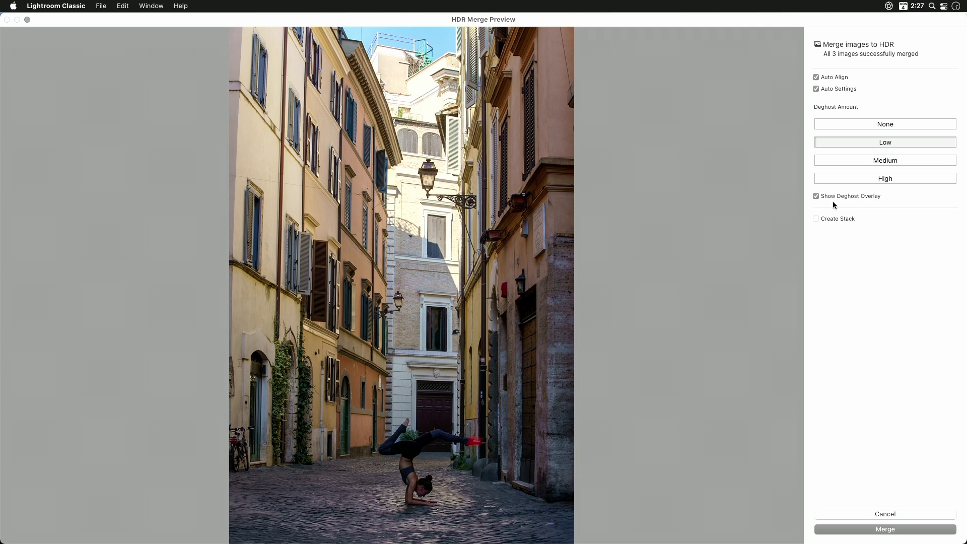
Try the High, Medium and Low deghost amounts in the HDR merge preview
click(879, 179)
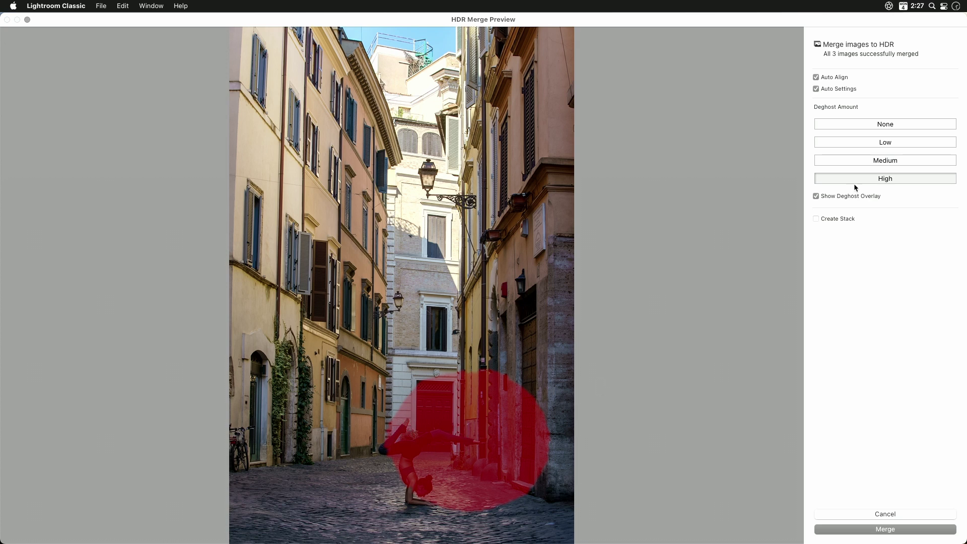
click(885, 161)
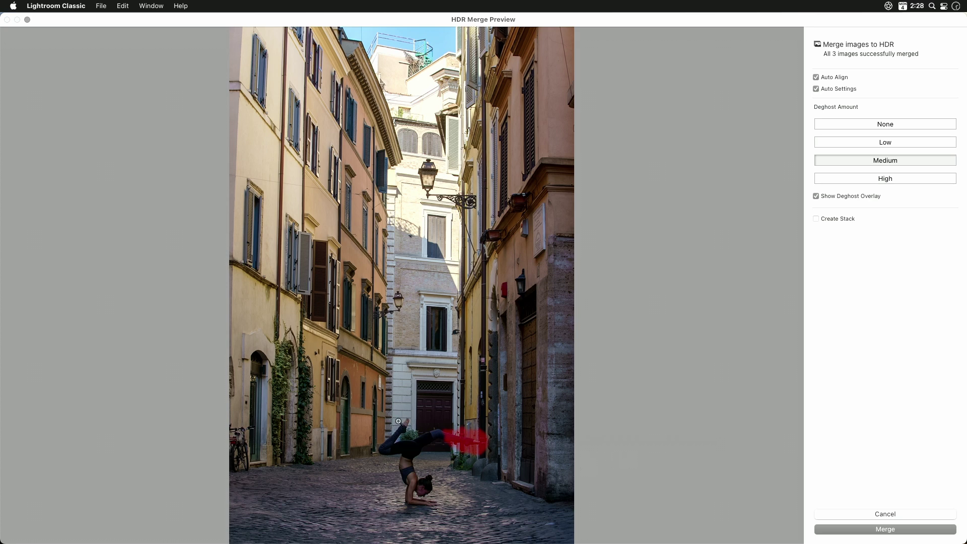
click(881, 143)
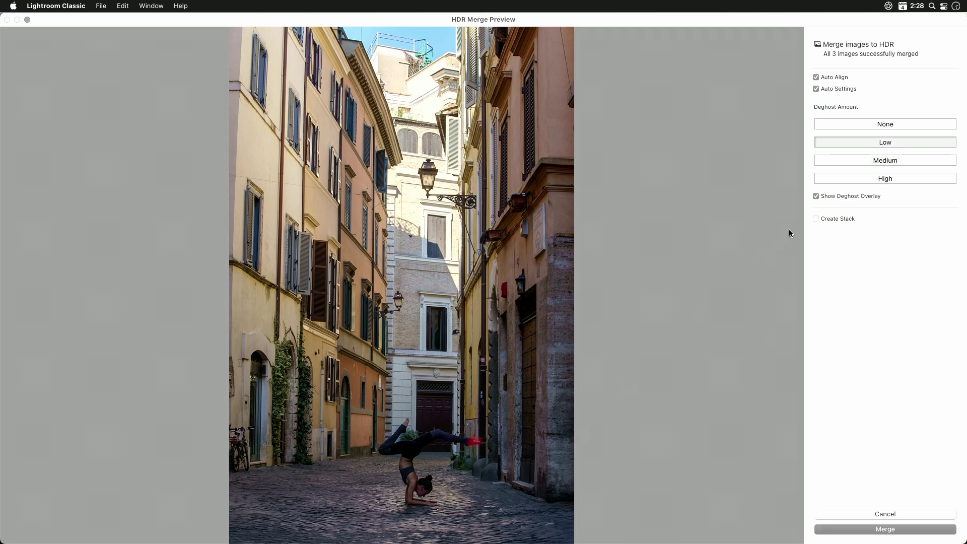
Set the deghost amount to None, turn off Auto Settings, and merge the three exposures to HDR
click(868, 125)
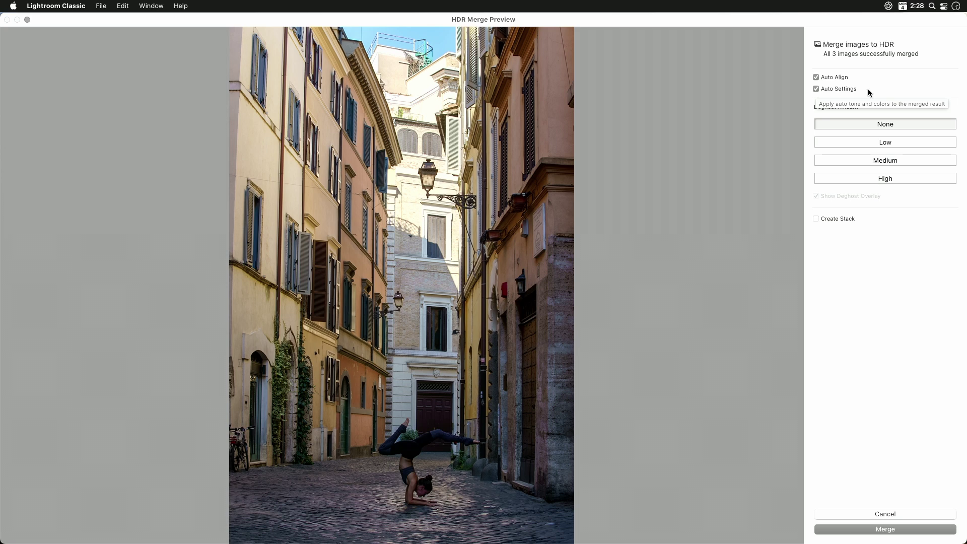
click(817, 90)
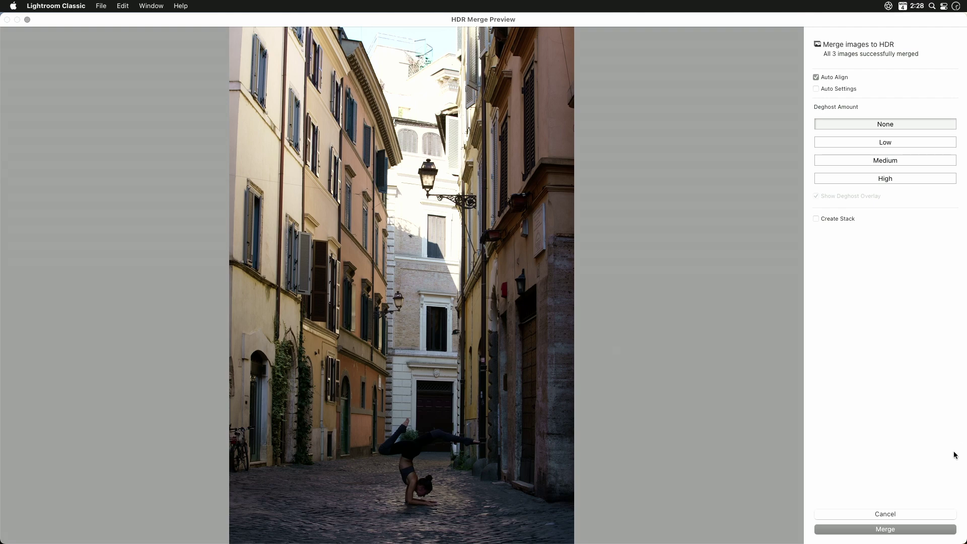
click(887, 531)
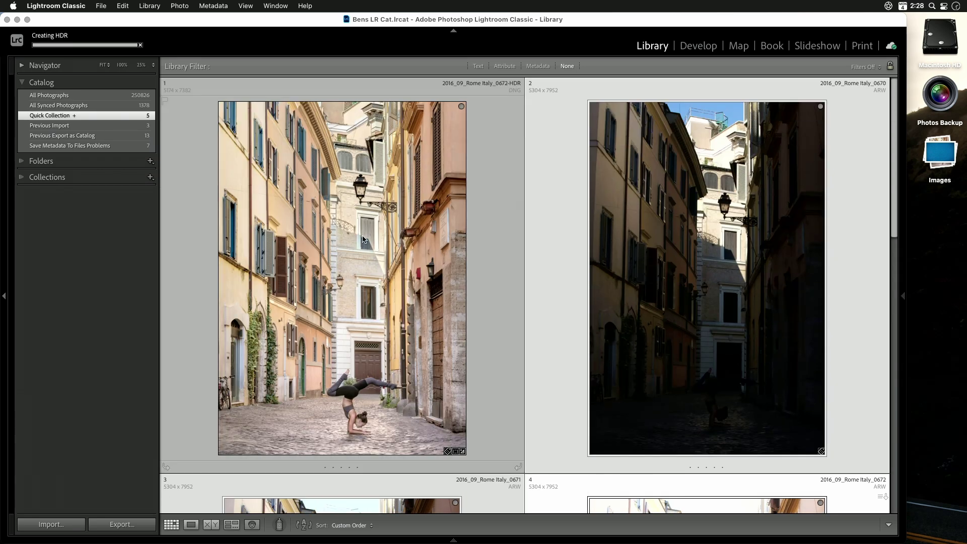
Open the finished 2016_09_Rome Italy_0672-HDR photo in Develop and reset all its adjustments
click(349, 317)
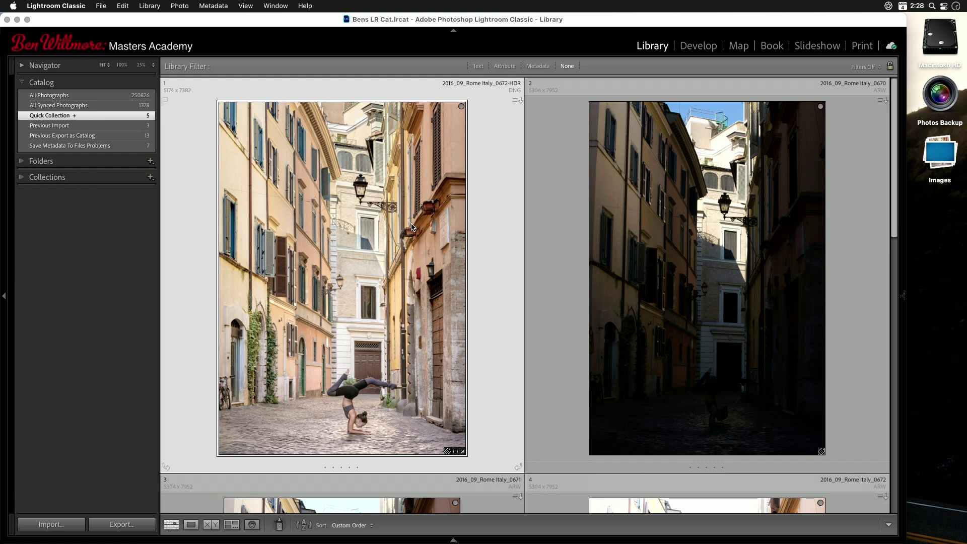
key(d)
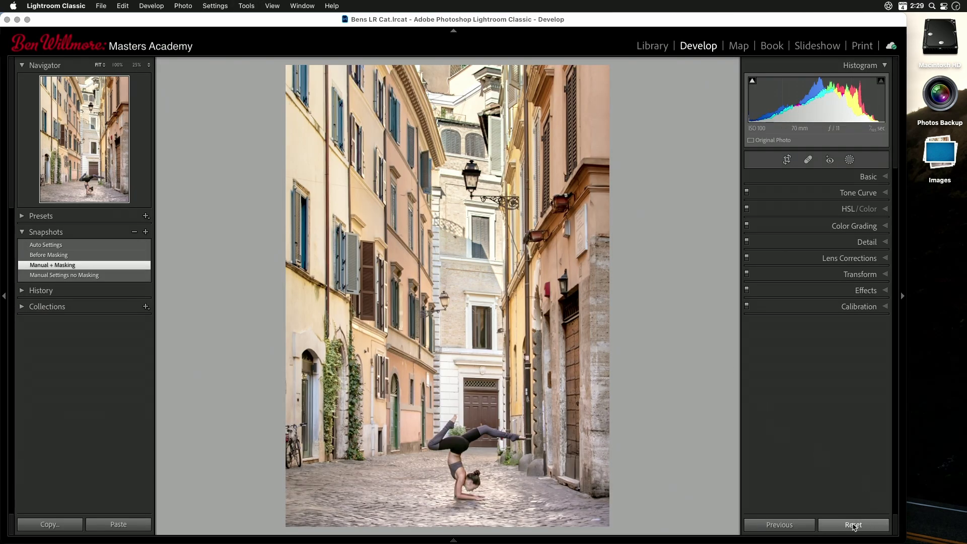
click(855, 525)
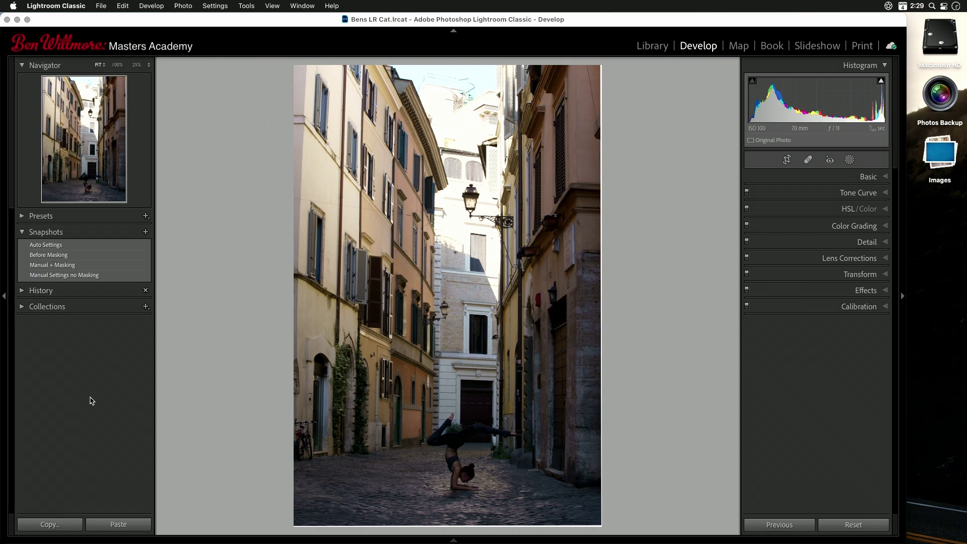
Apply the Auto Settings snapshot, switch to Manual Settings no Masking, and review its Basic and Tone Curve adjustments
click(46, 245)
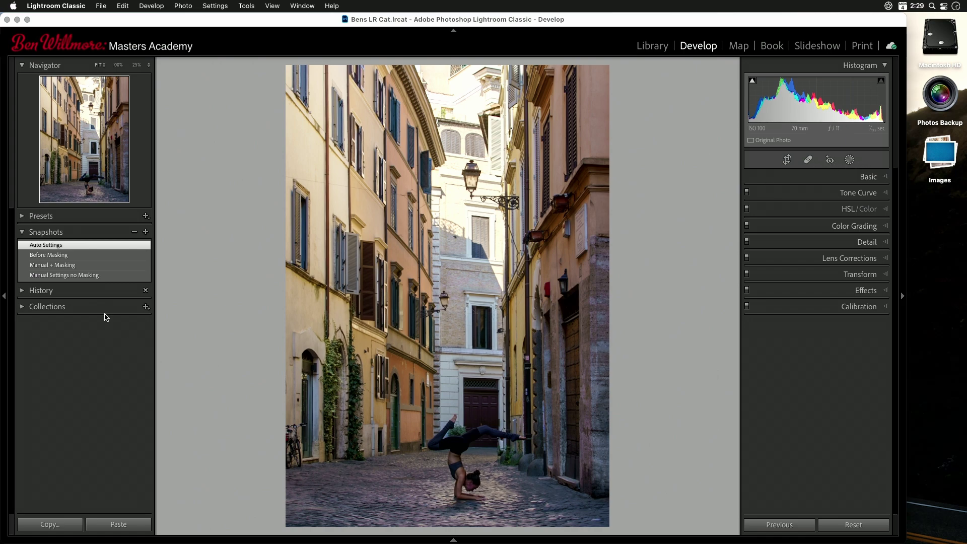
click(86, 276)
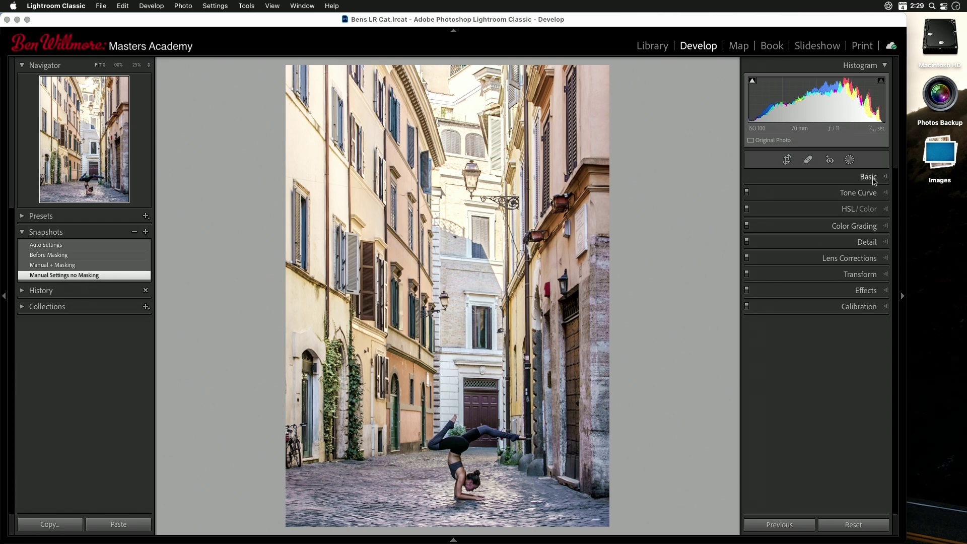
click(869, 177)
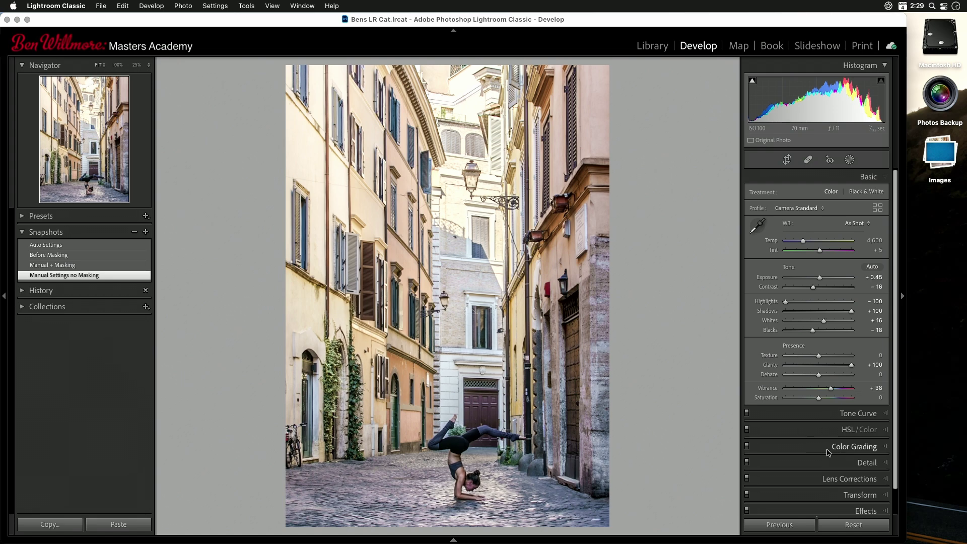
click(860, 413)
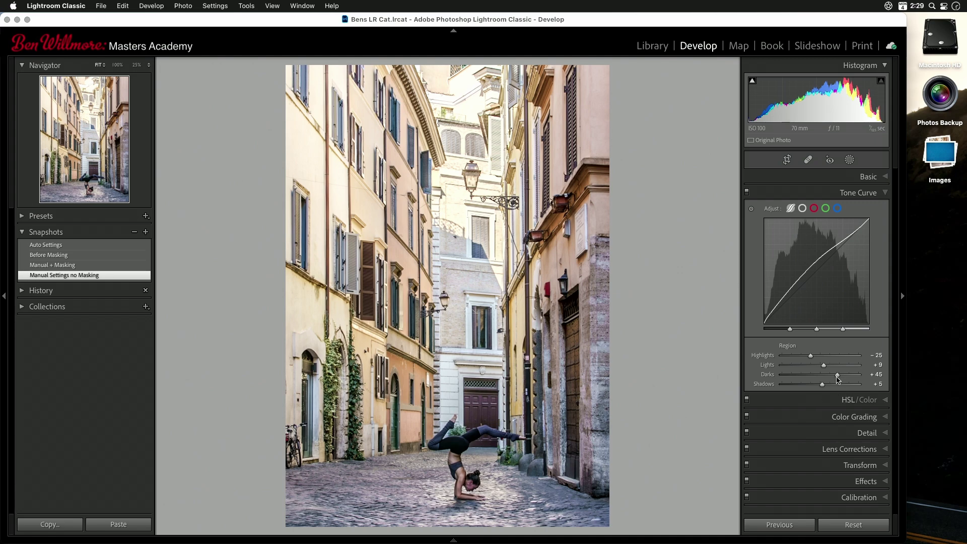
click(886, 194)
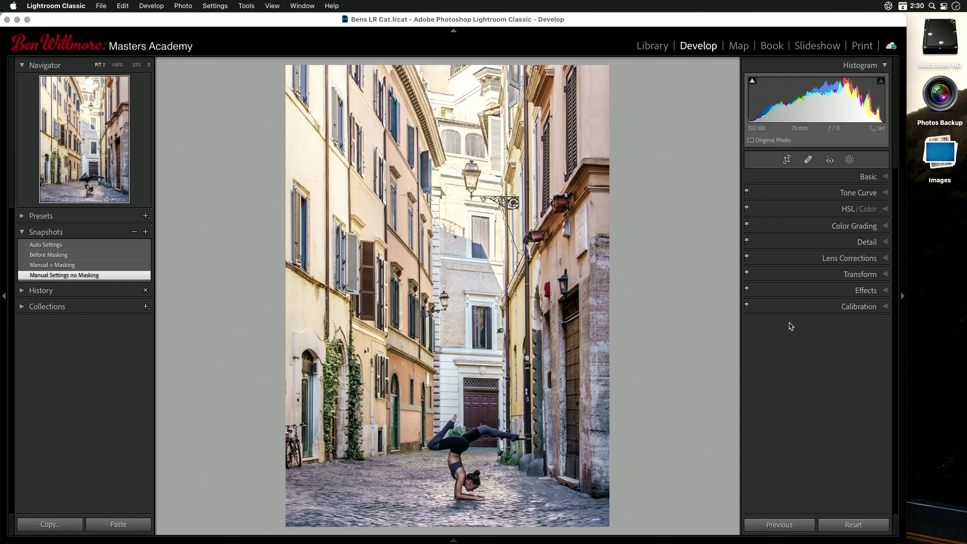
Try Highlights at -91 and -8 in the Basic adjustments, and set Highlights back to -100
click(868, 177)
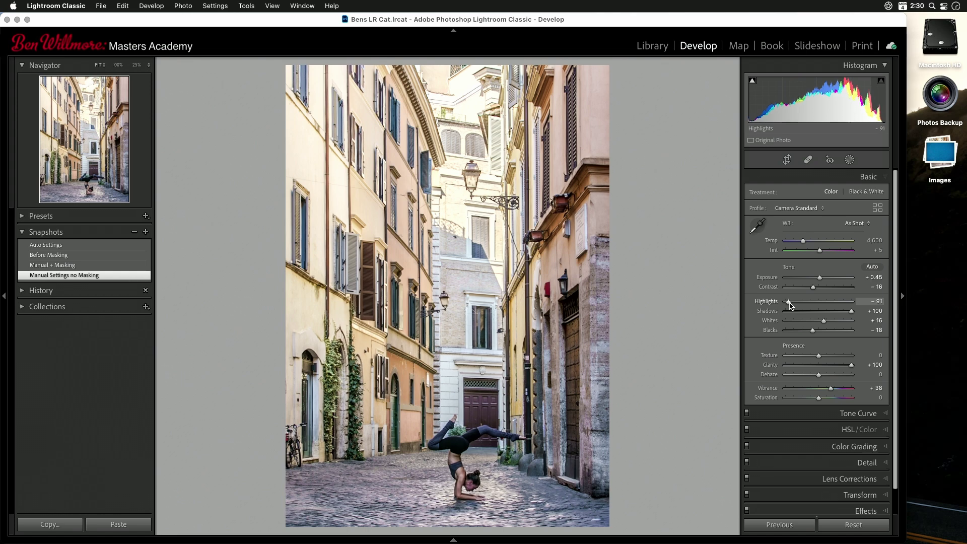
mouse_move(785, 302)
mouse_down()
mouse_move(818, 302)
mouse_move(757, 301)
mouse_move(788, 305)
mouse_up()
key(super+z)
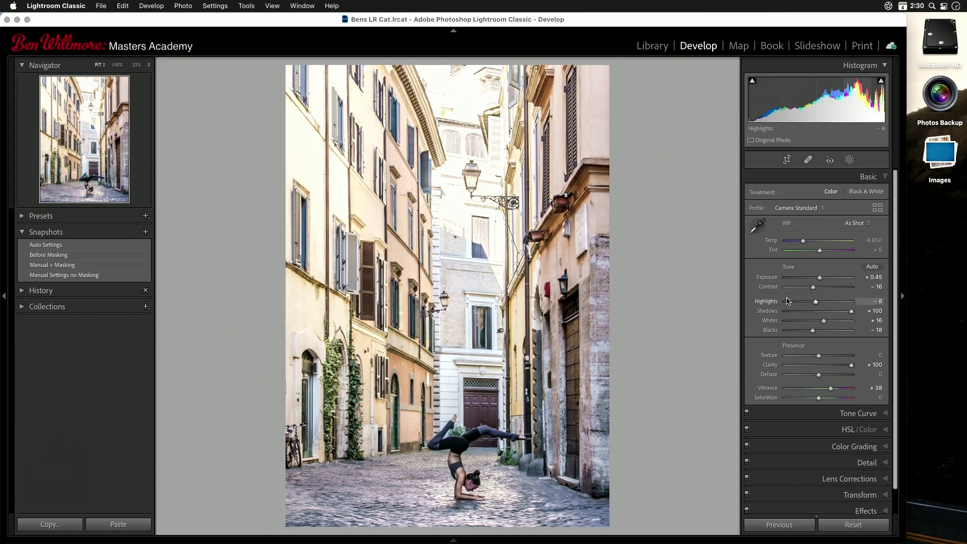
drag(822, 305, 763, 299)
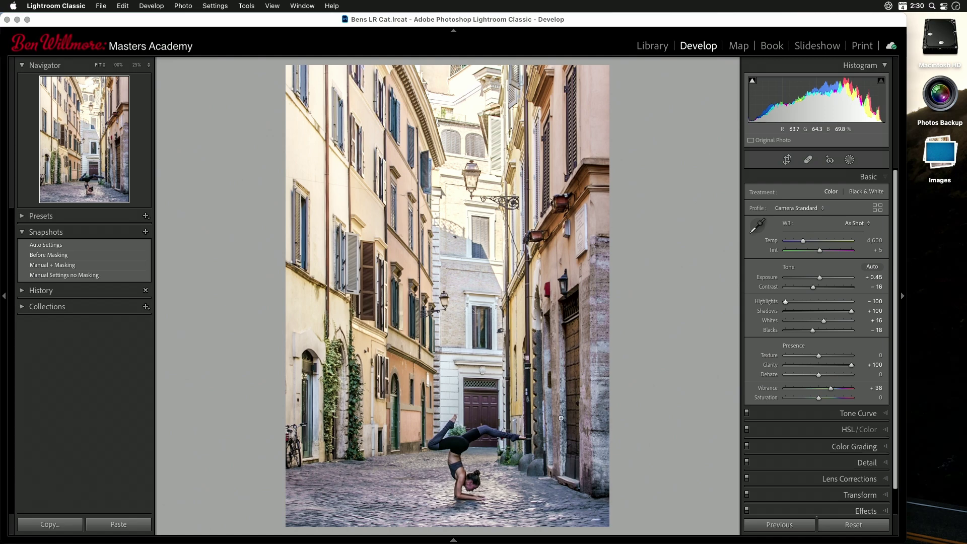
mouse_move(785, 304)
mouse_down()
mouse_move(821, 303)
mouse_move(786, 302)
mouse_up()
Reset the photo's adjustments and apply the Before Masking snapshot
click(853, 526)
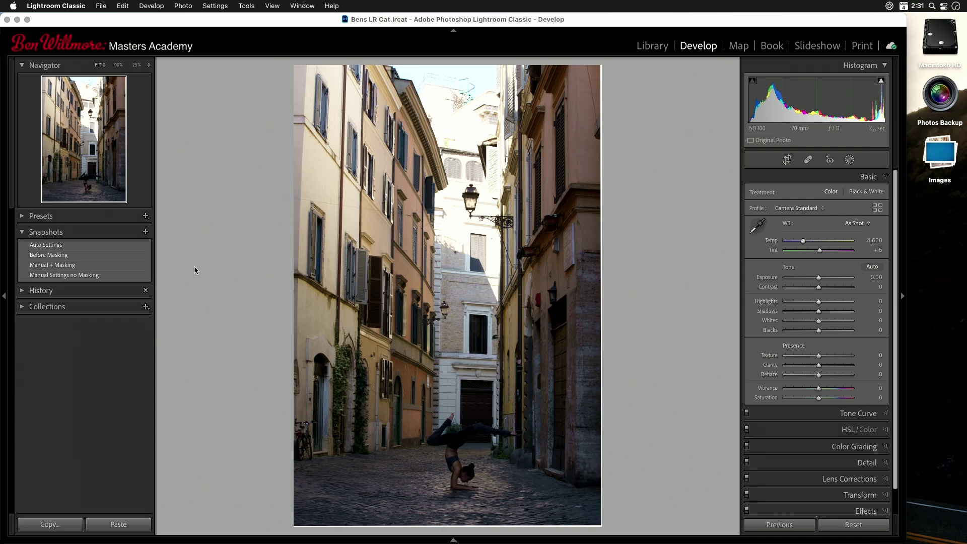
mouse_move(129, 256)
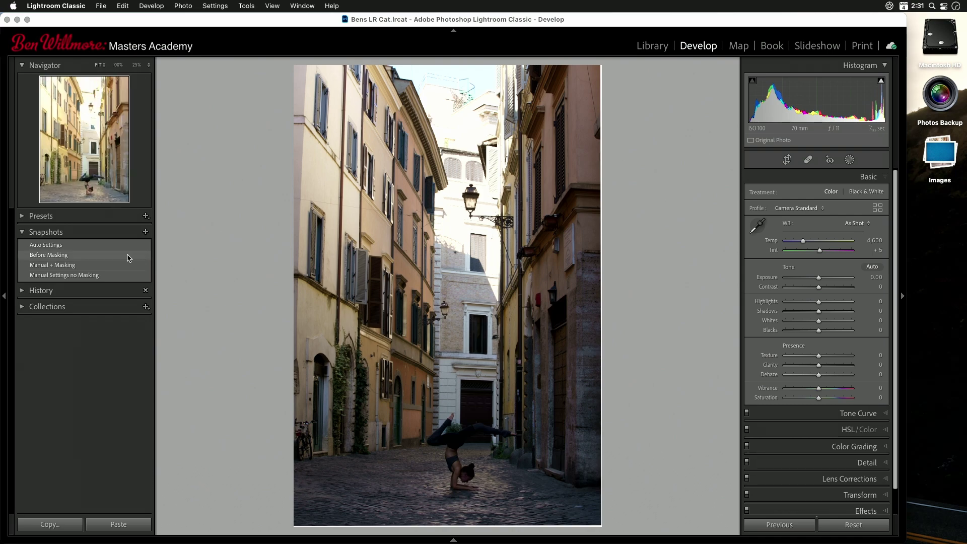
click(49, 259)
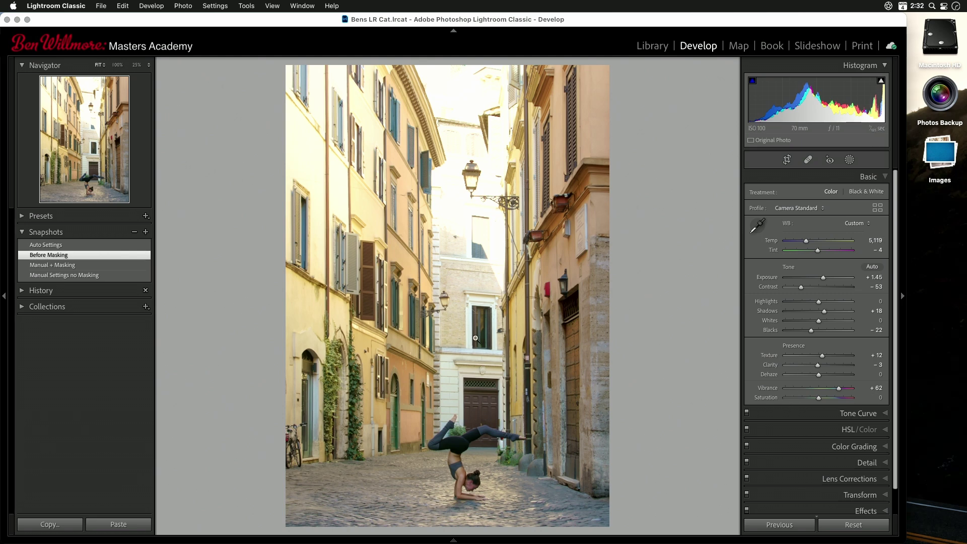
Apply the Manual + Masking snapshot and compare the photo with all its masks switched off and on
click(52, 265)
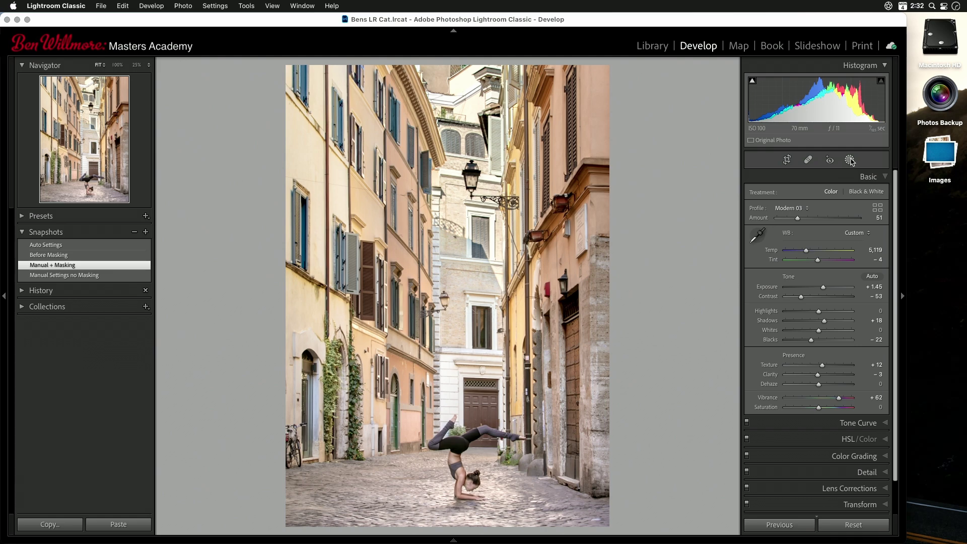
click(850, 160)
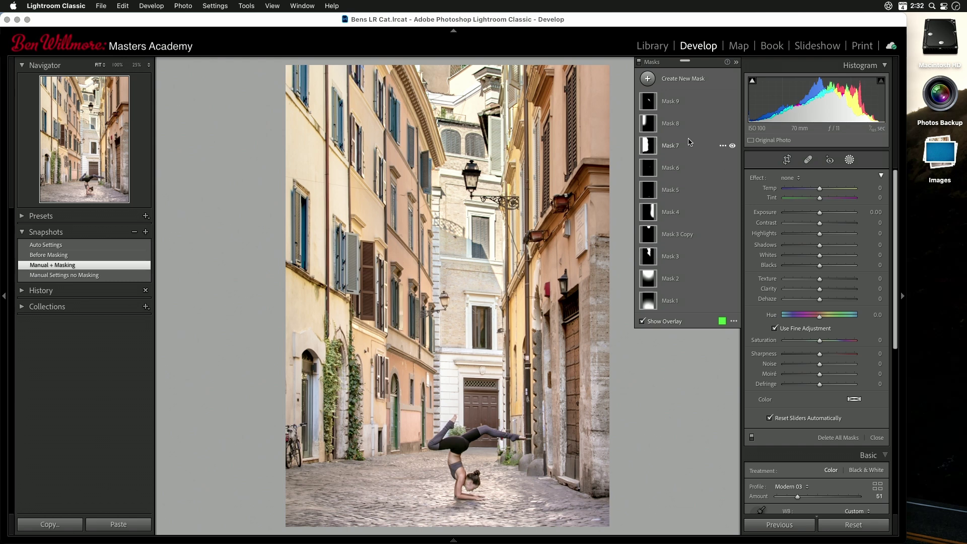
click(640, 63)
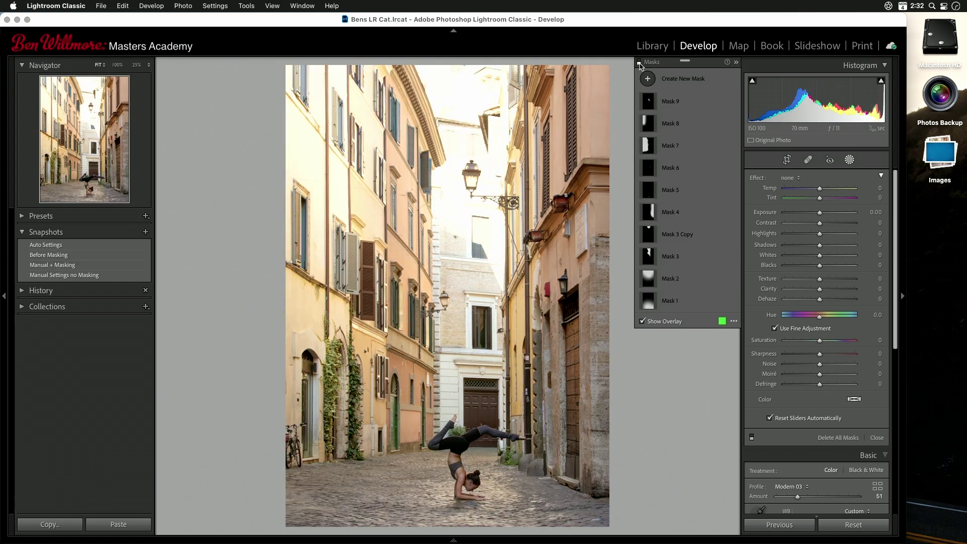
click(640, 63)
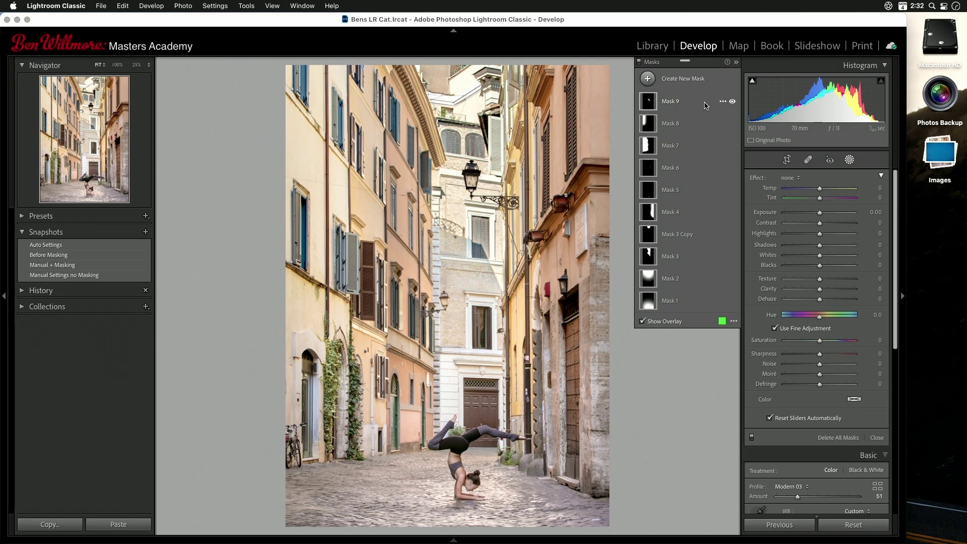
Hide Mask 9, Mask 8, Mask 7 and Mask 6 one after another
click(724, 103)
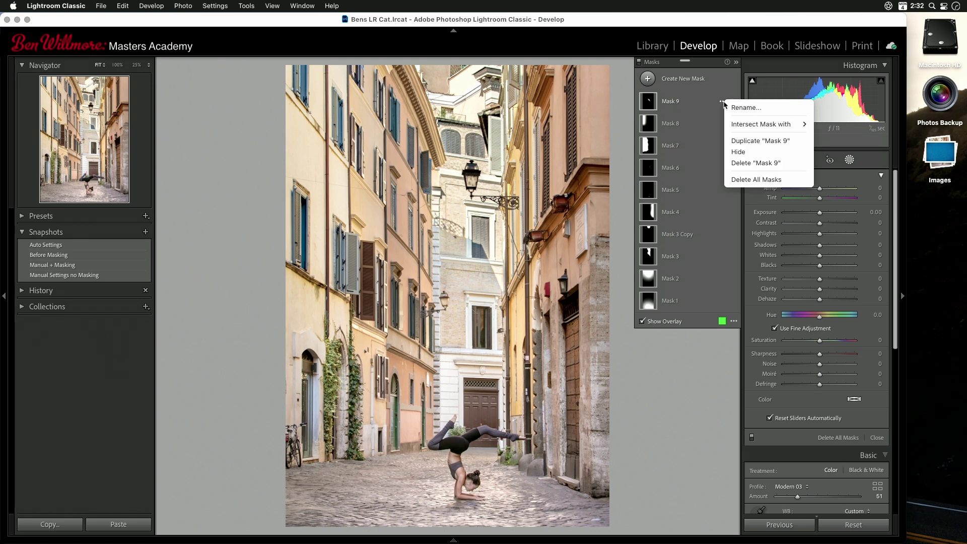
click(740, 152)
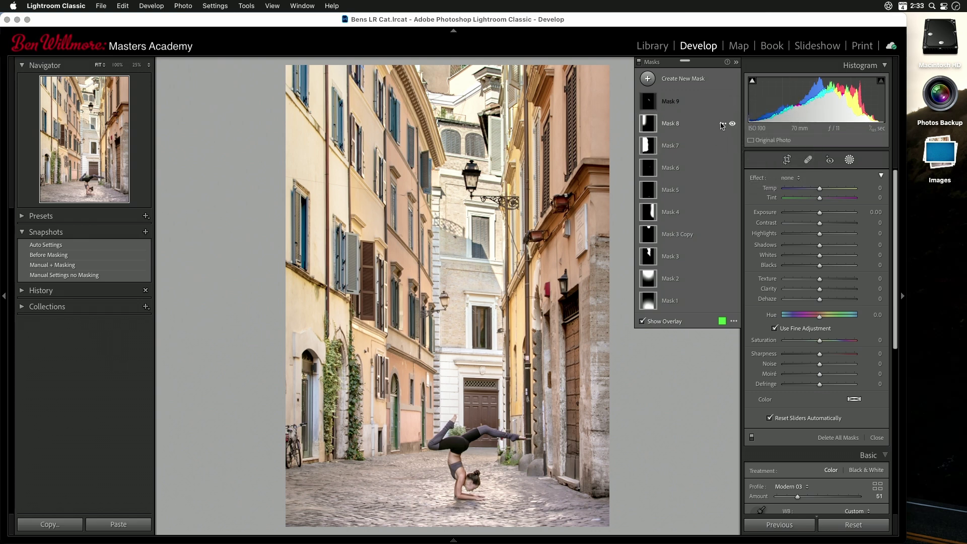
click(724, 124)
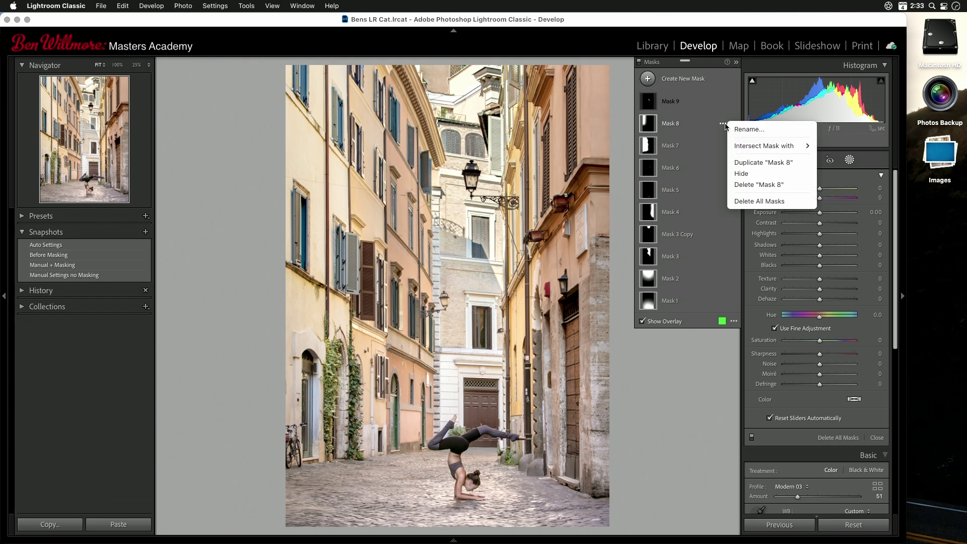
click(741, 173)
click(723, 146)
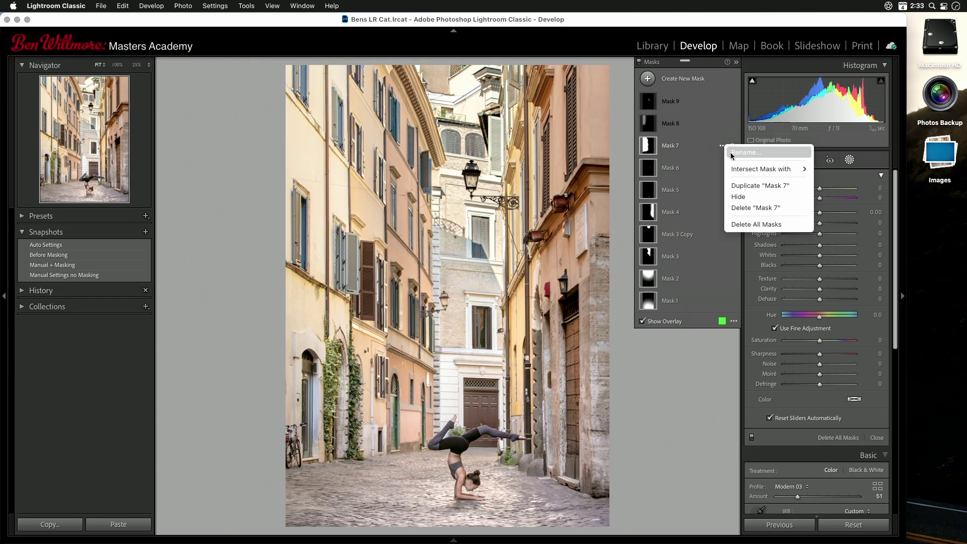
click(737, 196)
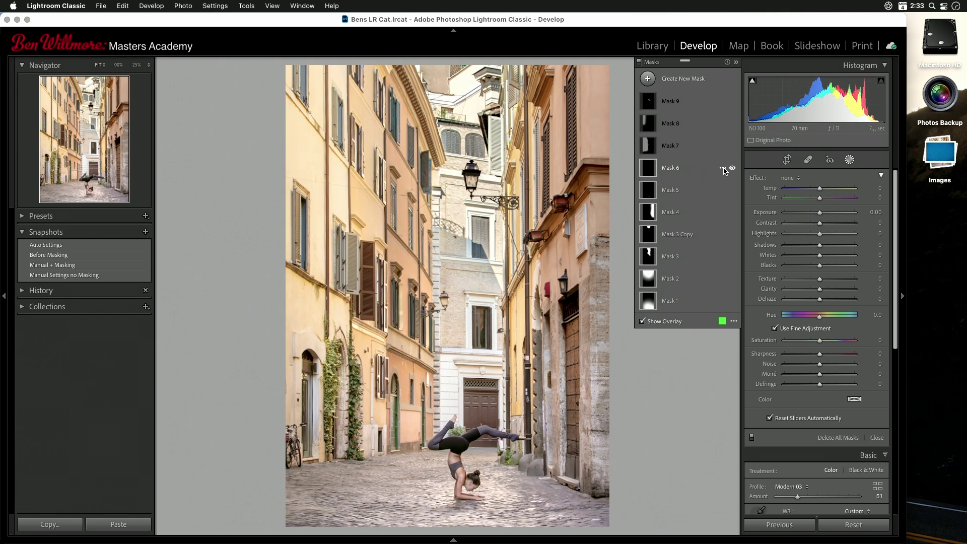
click(723, 168)
click(734, 217)
Hide Mask 5, Mask 4, Mask 3 Copy, Mask 3 and Mask 2, leaving only Mask 1 active
click(722, 190)
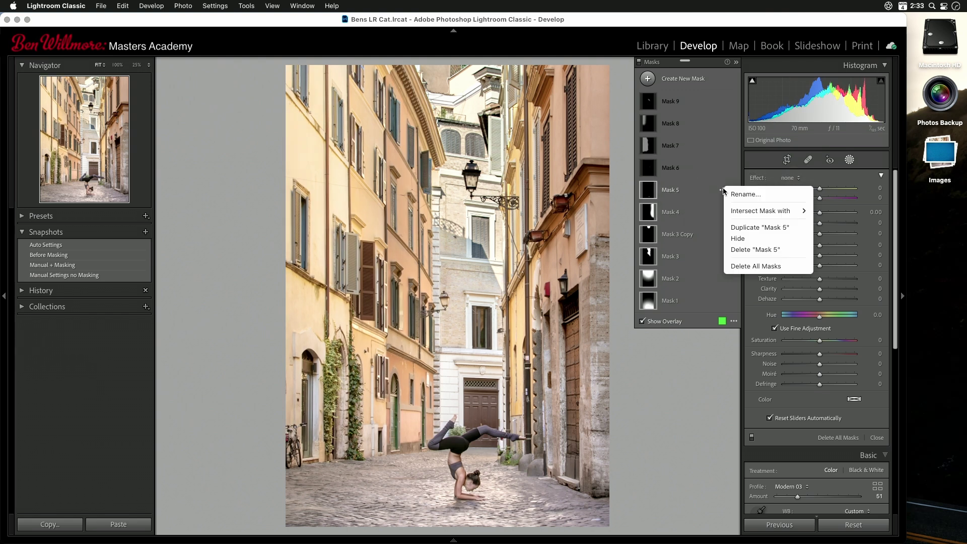
click(737, 238)
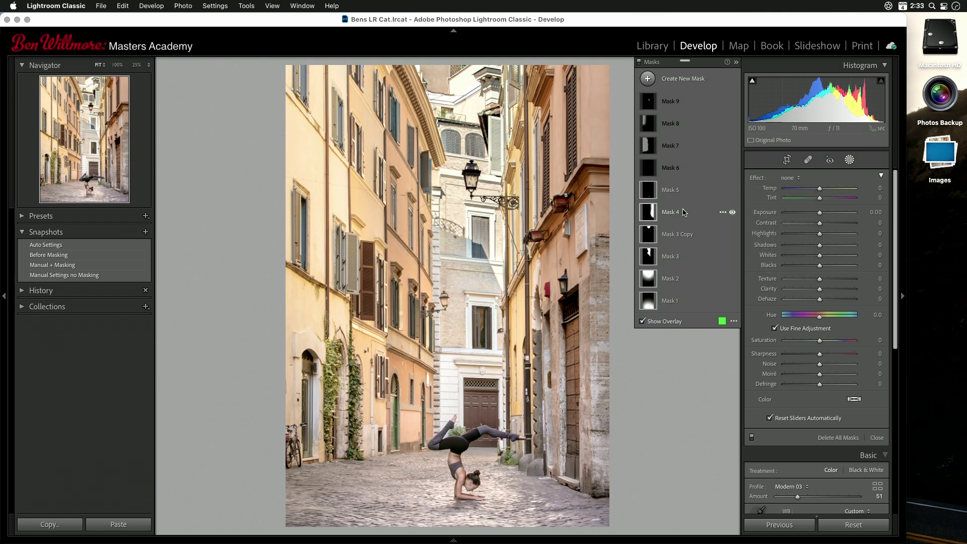
click(723, 213)
click(738, 262)
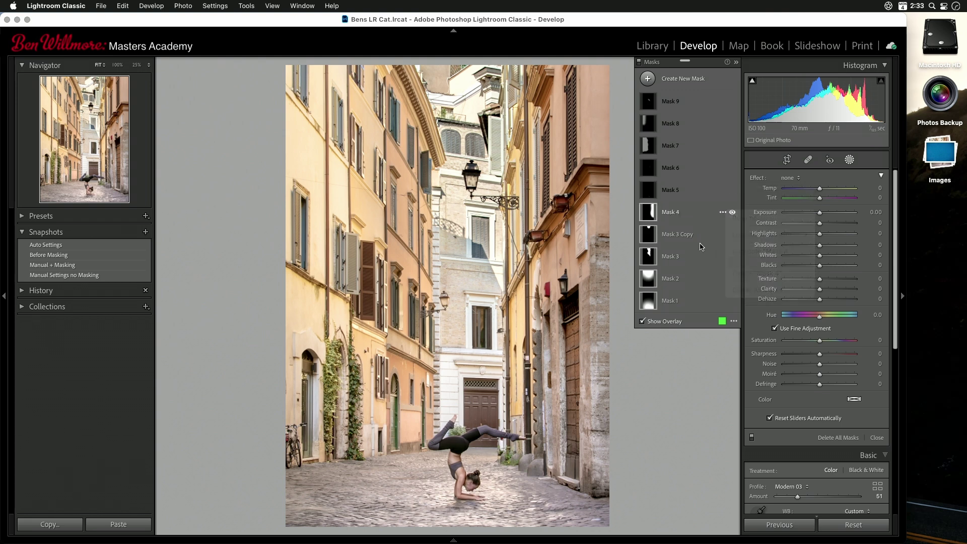
click(723, 234)
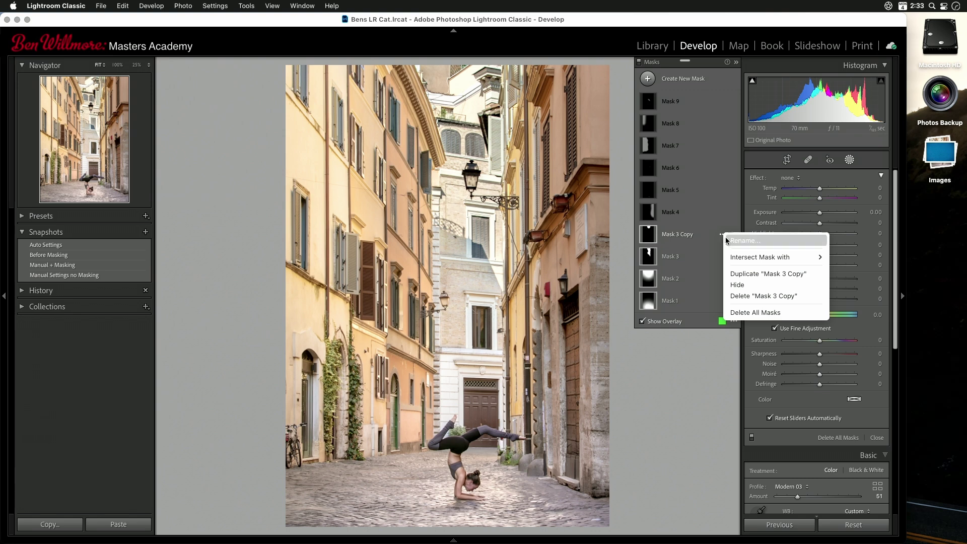
click(737, 285)
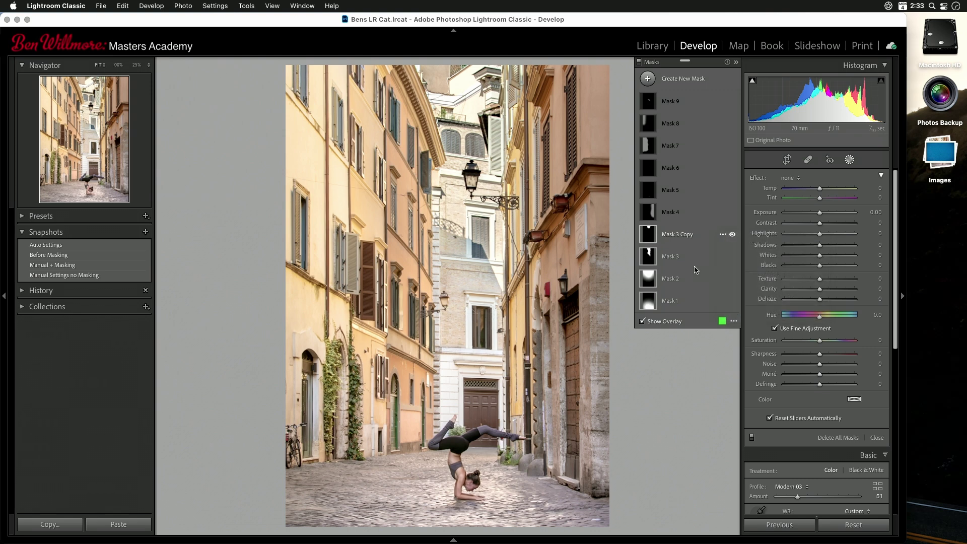
click(722, 257)
click(728, 308)
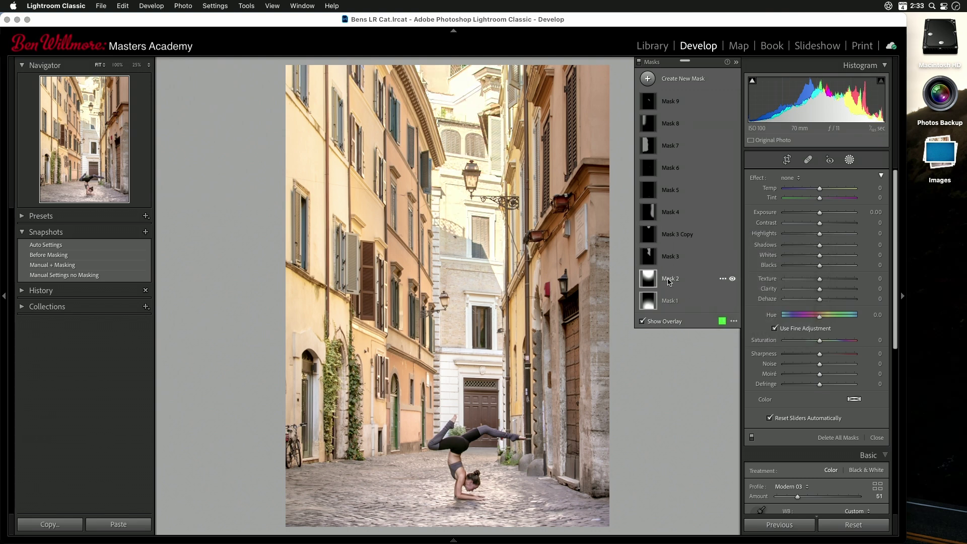
click(723, 278)
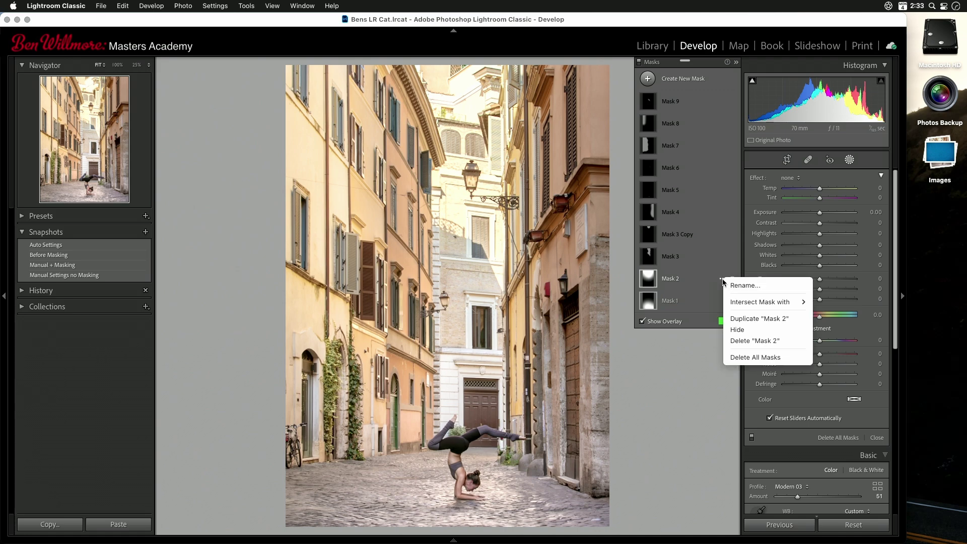
click(746, 329)
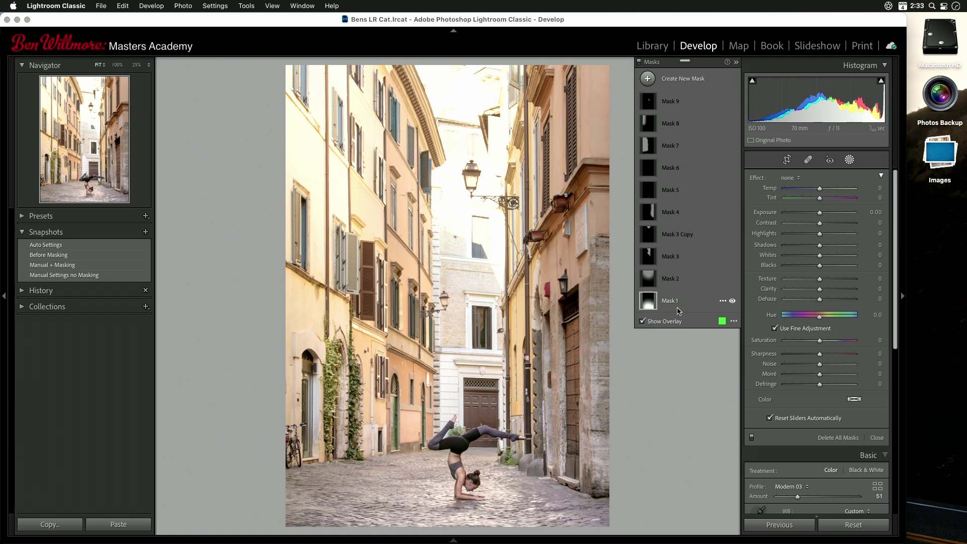
Toggle the visibility of Mask 1 off and on repeatedly to compare its effect on the foreground street
click(733, 301)
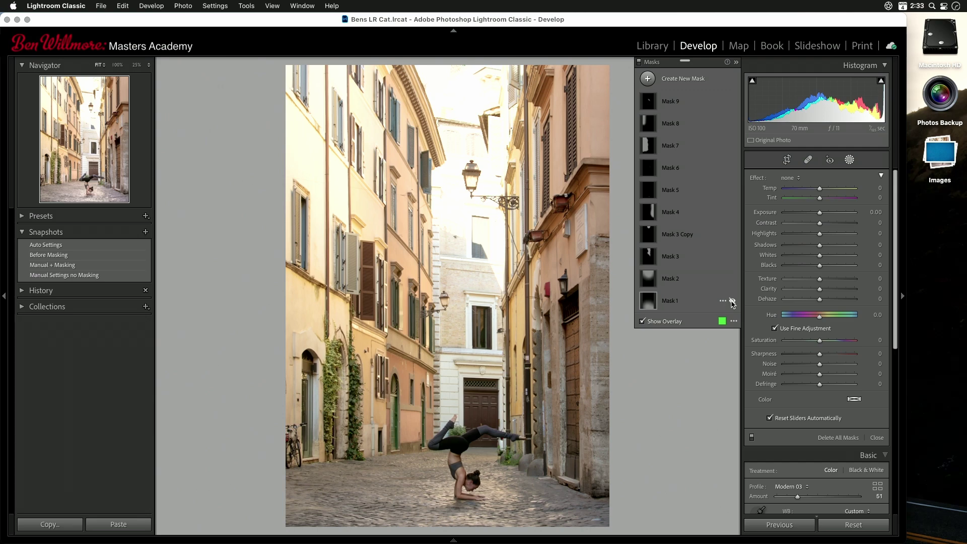
click(733, 302)
click(732, 302)
click(733, 301)
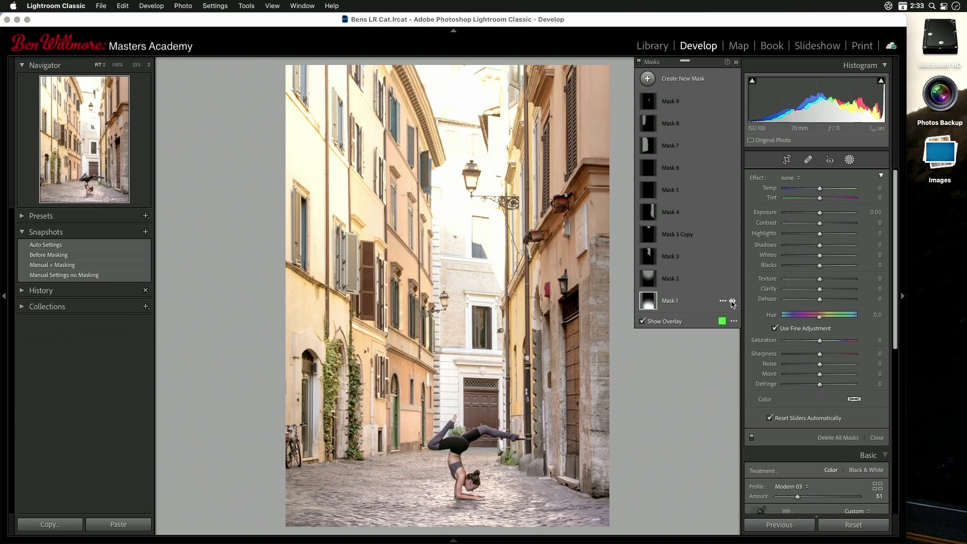
click(733, 301)
click(733, 301)
click(733, 301)
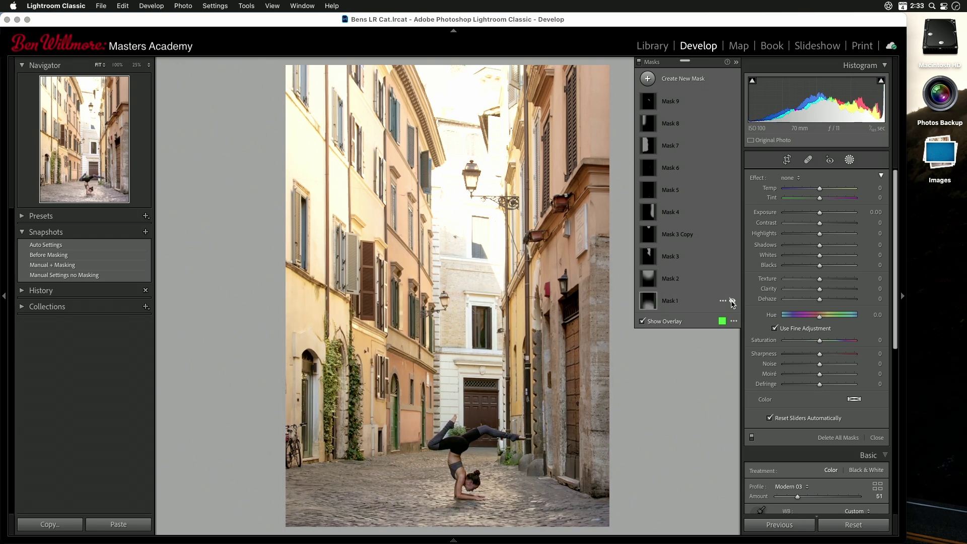
click(733, 302)
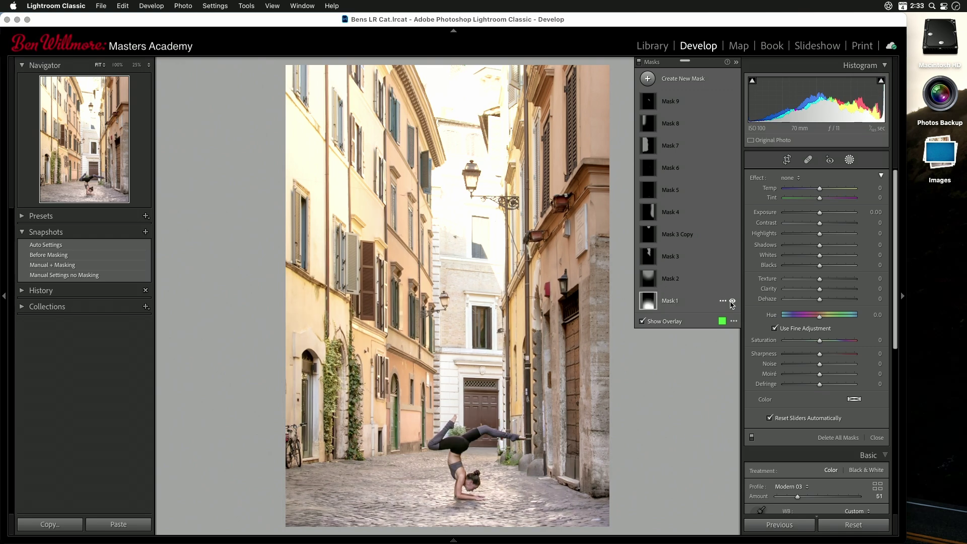
Open Mask 1 with its brush size at 44 and compare the foreground street with the mask hidden and shown
click(650, 302)
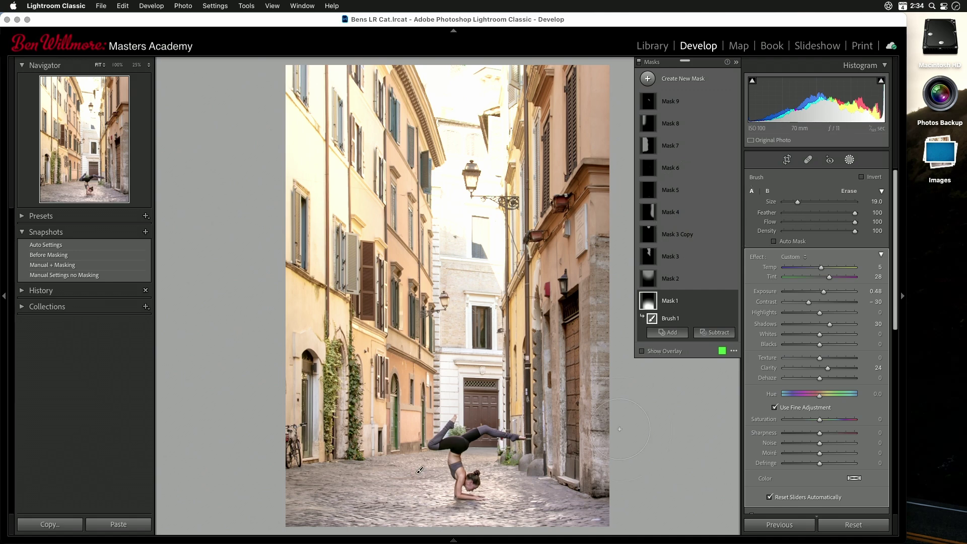
mouse_move(650, 303)
scroll(504, 407, up, 5)
click(670, 304)
click(670, 304)
click(733, 301)
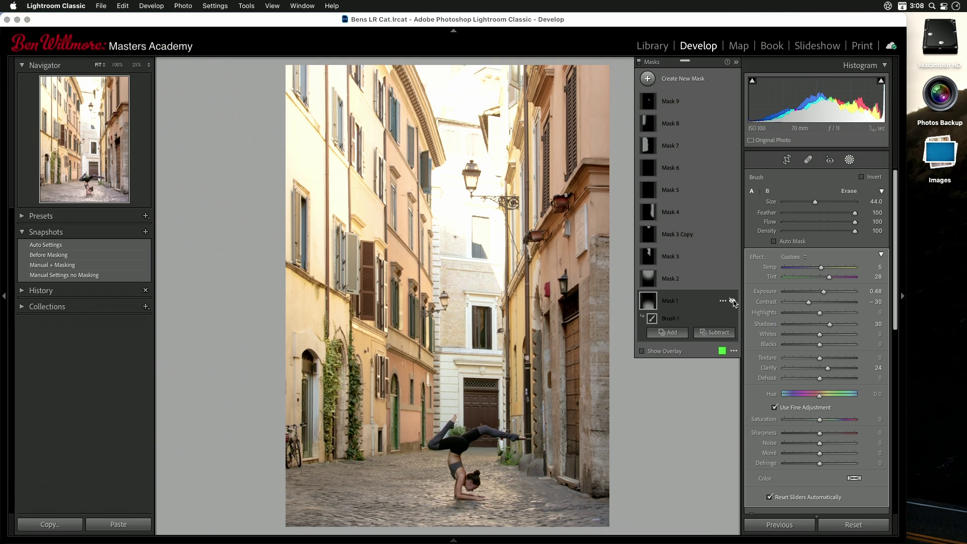
click(733, 301)
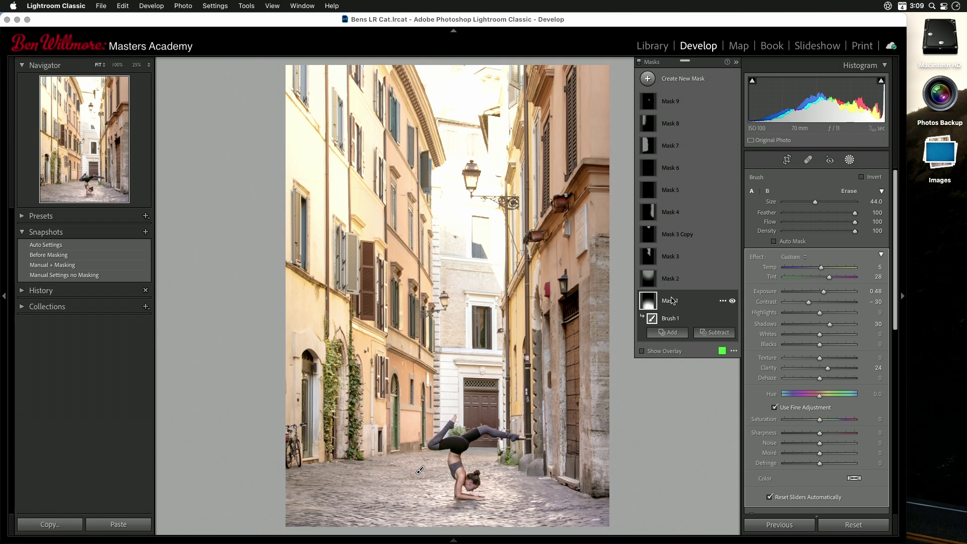
Make Mask 2 visible, preview the area it covers and set its Highlights to −100
click(652, 281)
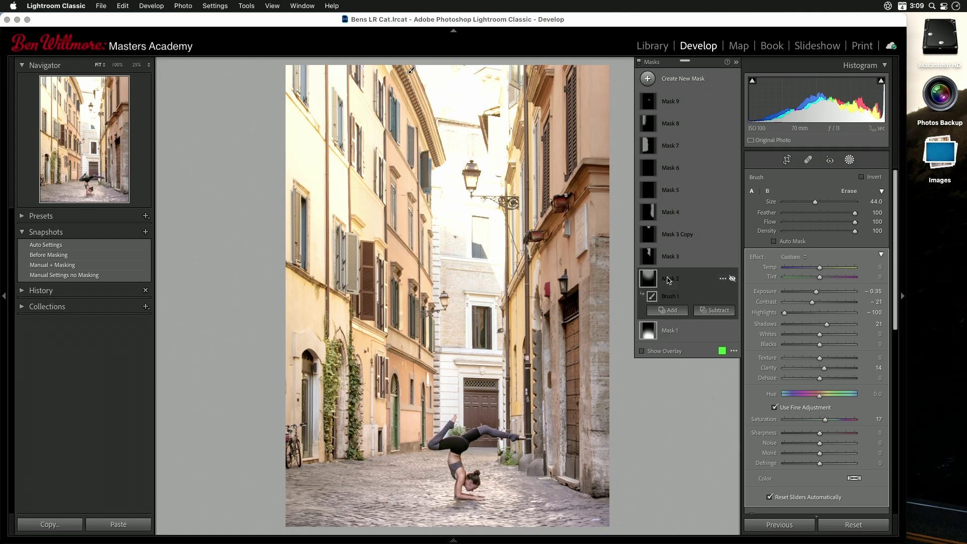
click(723, 279)
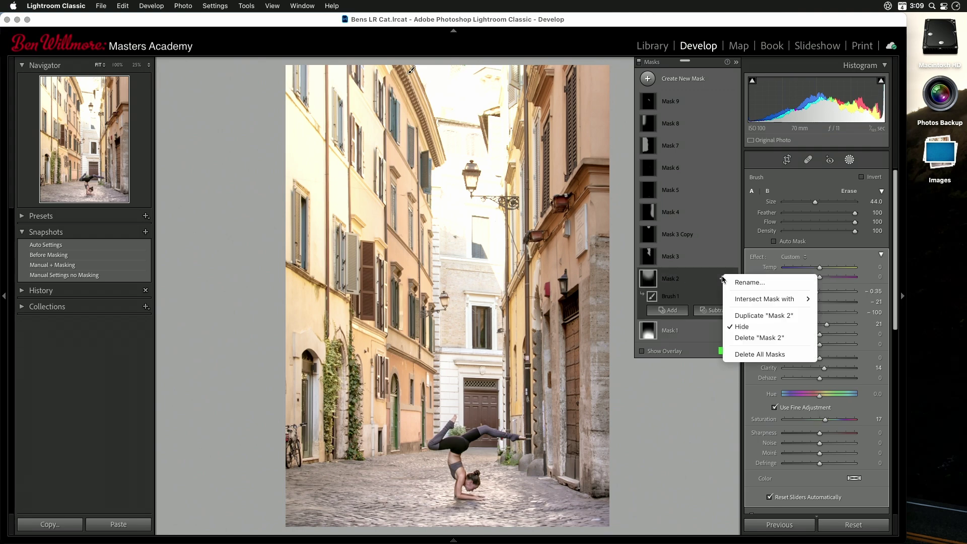
click(741, 327)
mouse_move(650, 280)
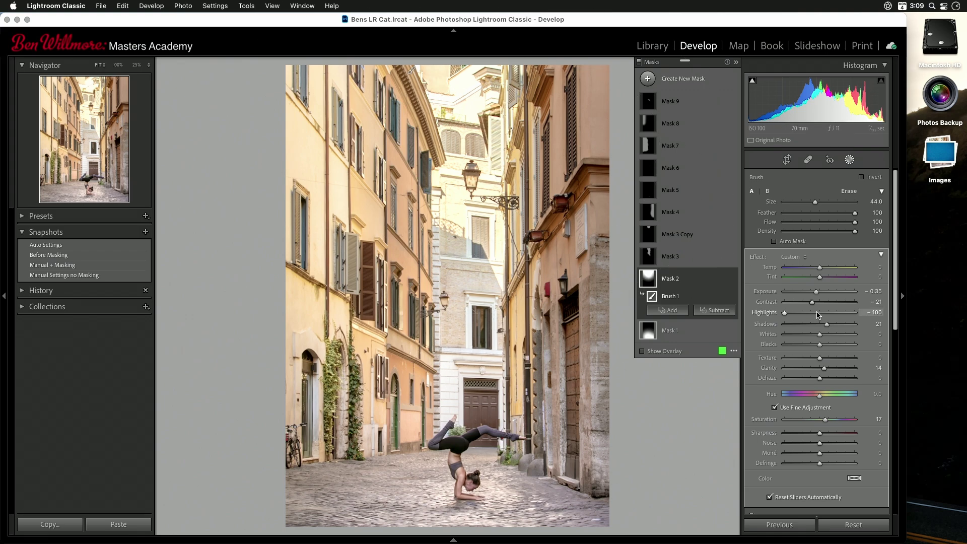
mouse_move(786, 315)
mouse_down()
mouse_move(831, 314)
mouse_move(769, 318)
mouse_up()
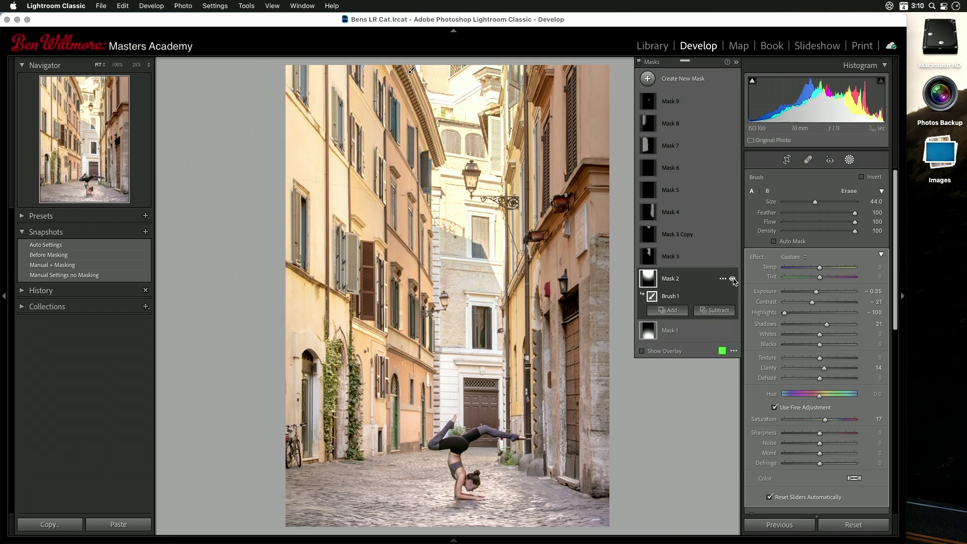
Compare the upper part of the street with Mask 2 hidden and shown, ending with it visible
click(733, 279)
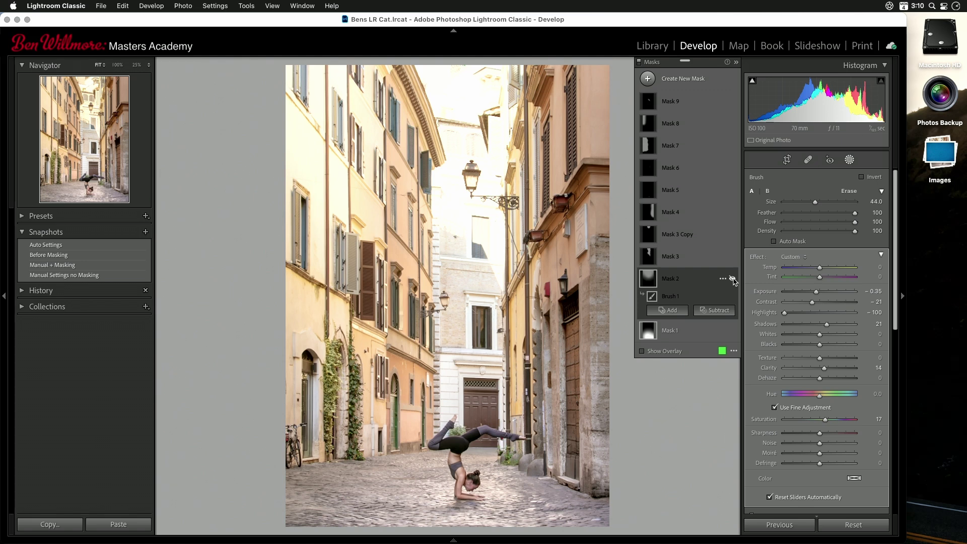
click(734, 279)
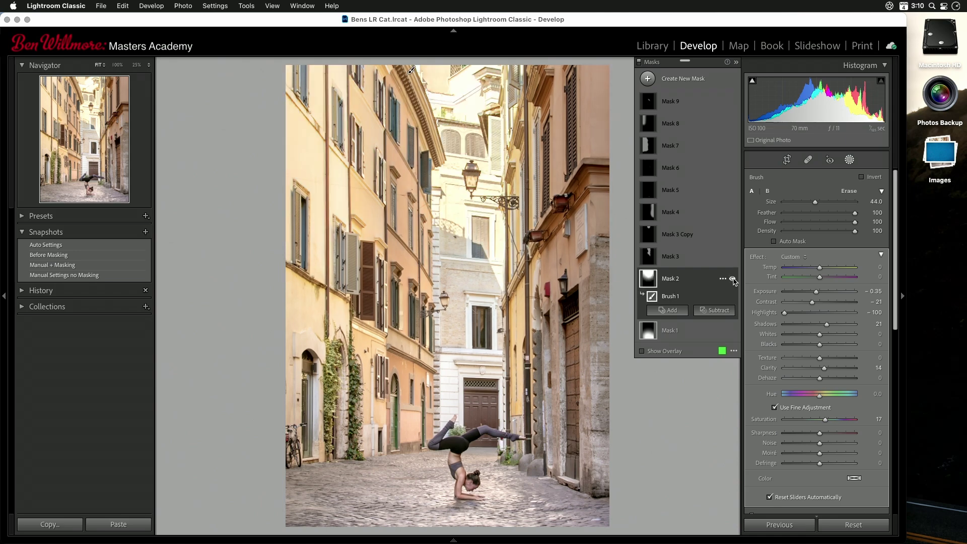
mouse_move(654, 281)
Make Mask 3 visible, preview its coverage of the far buildings and enable Auto Mask for its brush
click(668, 258)
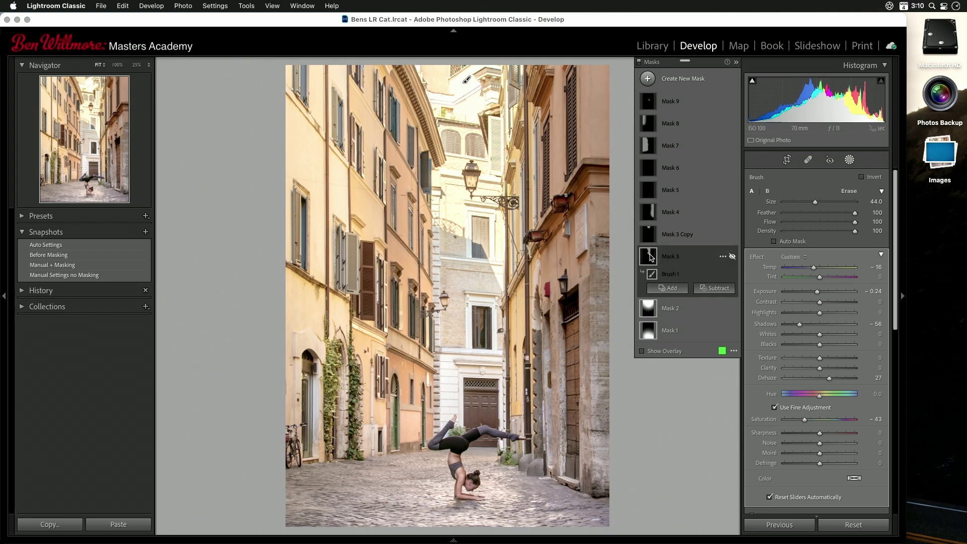
click(724, 257)
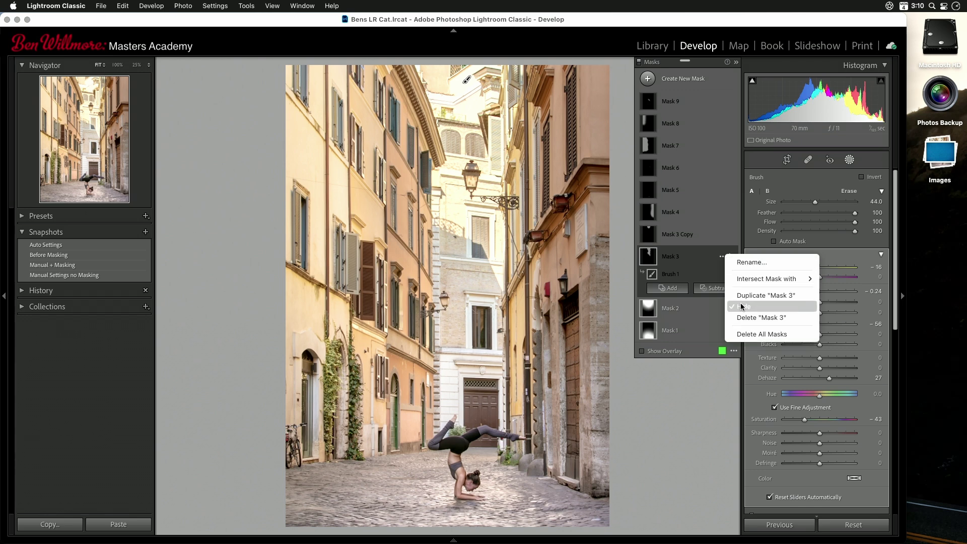
click(696, 267)
mouse_move(650, 259)
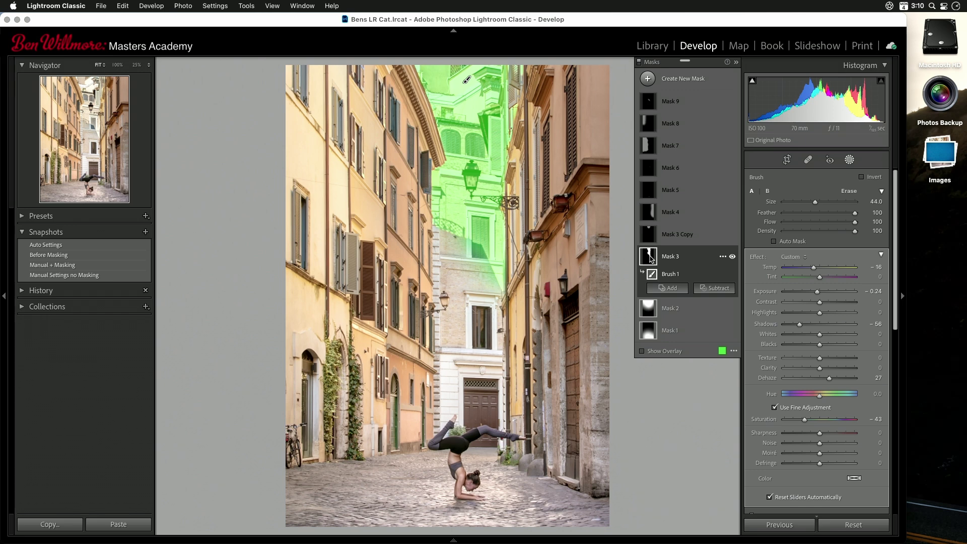
click(775, 242)
Compare the far buildings with Mask 3 hidden and shown, and inspect the mask edge up close at the lamp bracket
click(732, 258)
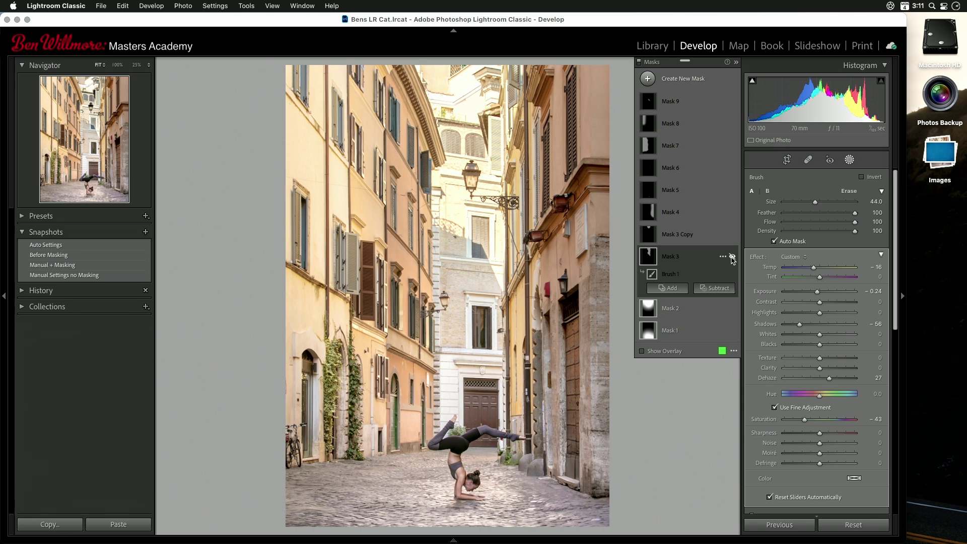
click(733, 257)
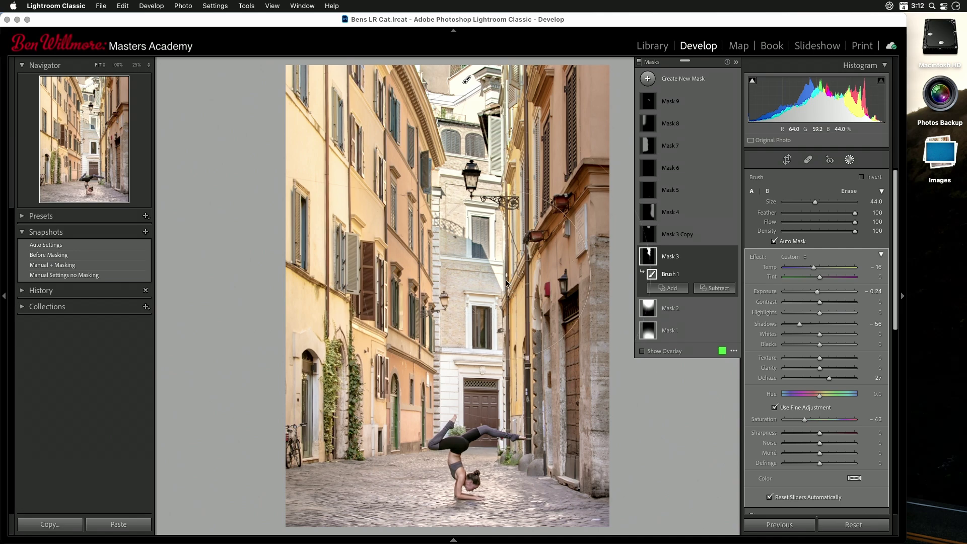
click(501, 200)
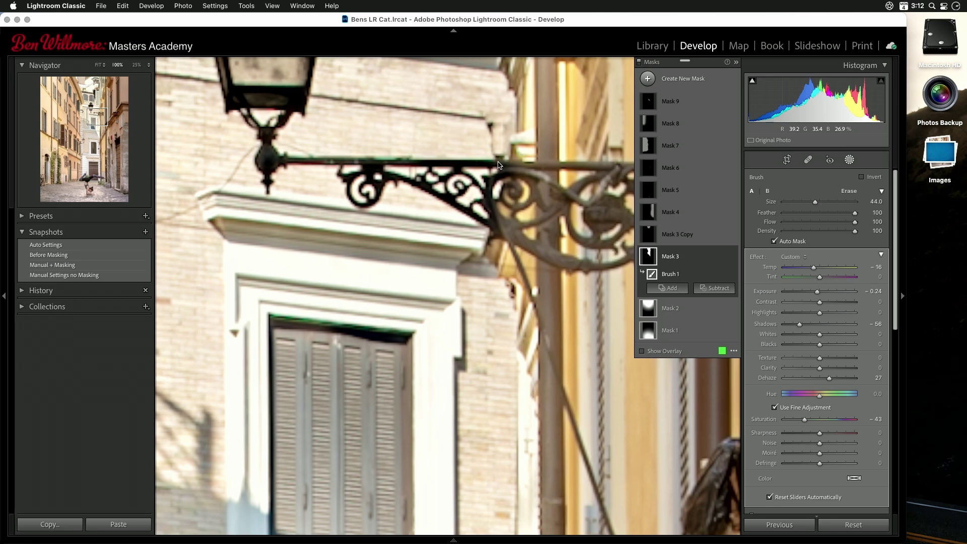
click(509, 214)
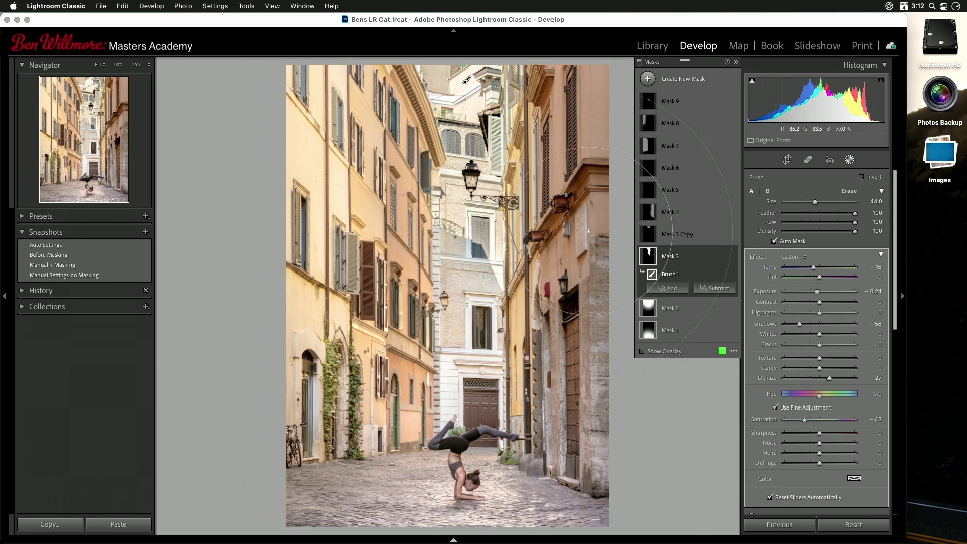
mouse_move(656, 263)
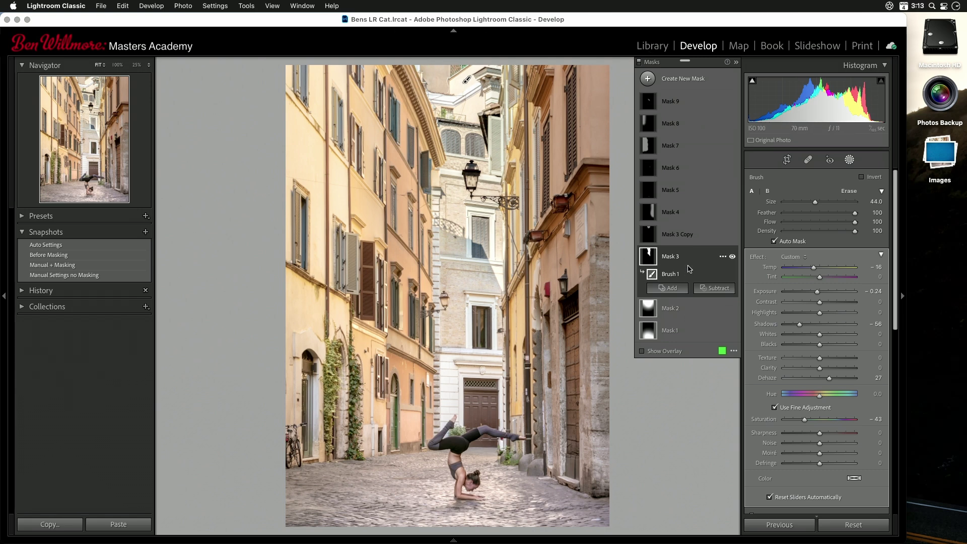
Make Mask 3 Copy visible and preview the area it covers
click(664, 236)
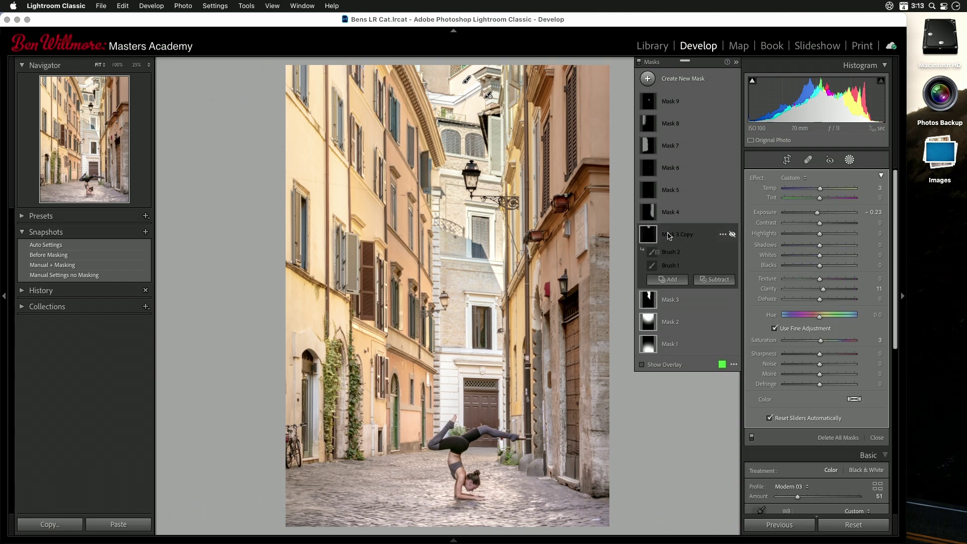
click(723, 236)
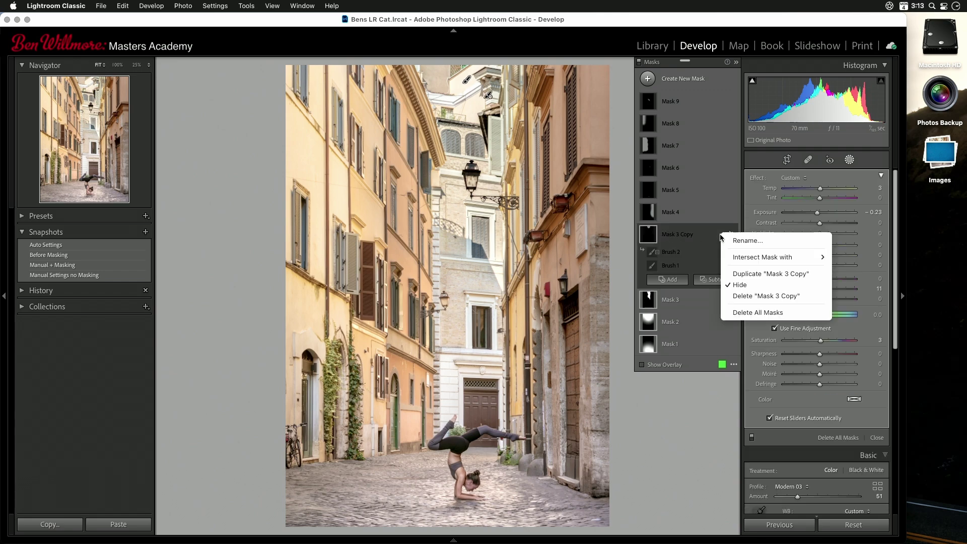
click(741, 285)
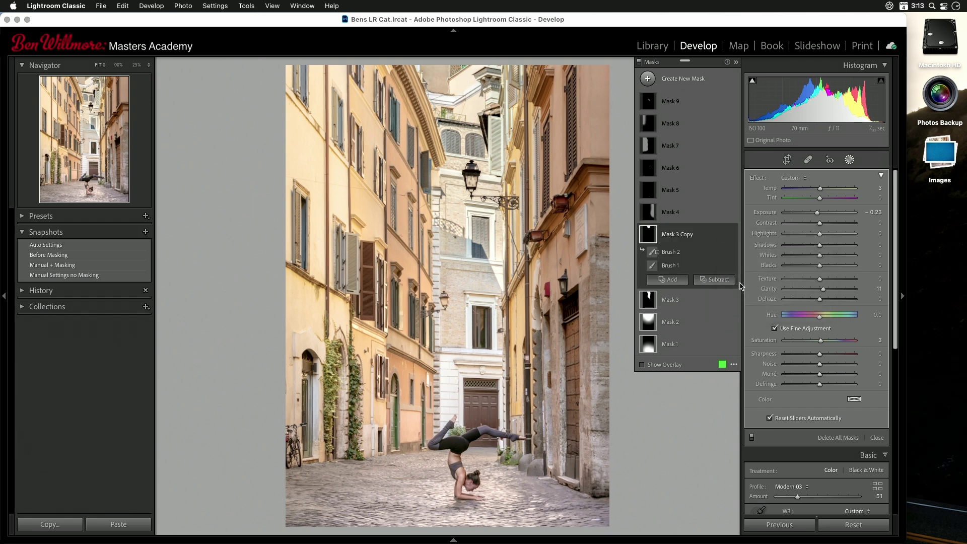
mouse_move(675, 243)
View the Duplicate command for Mask 3 Copy without applying it, and examine the areas covered by Mask 3, Mask 3 Copy and its brush components
click(723, 234)
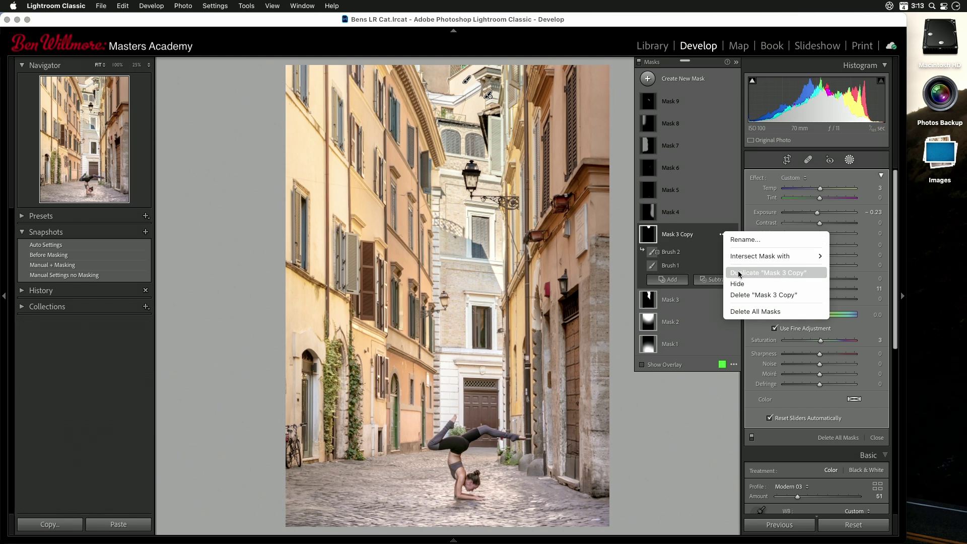
click(650, 304)
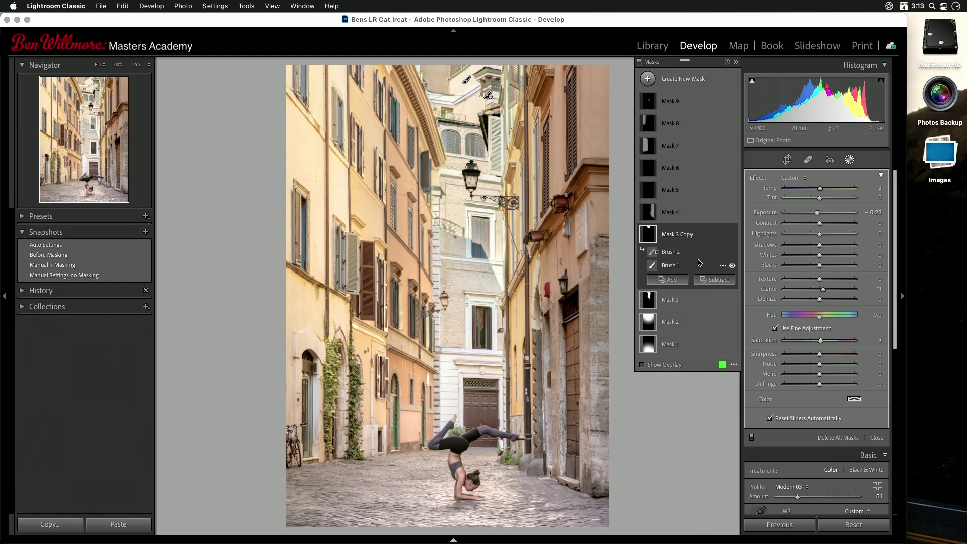
key(alt)
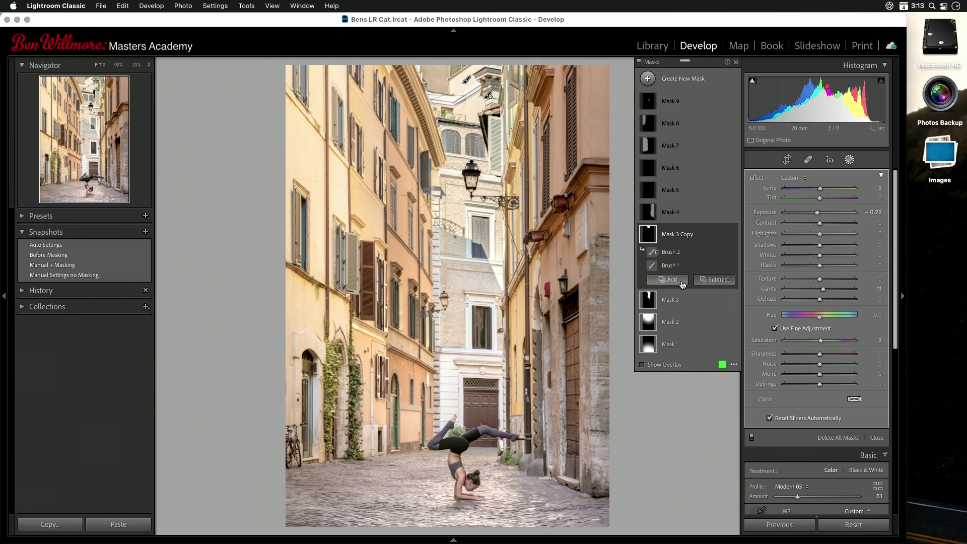
mouse_move(649, 302)
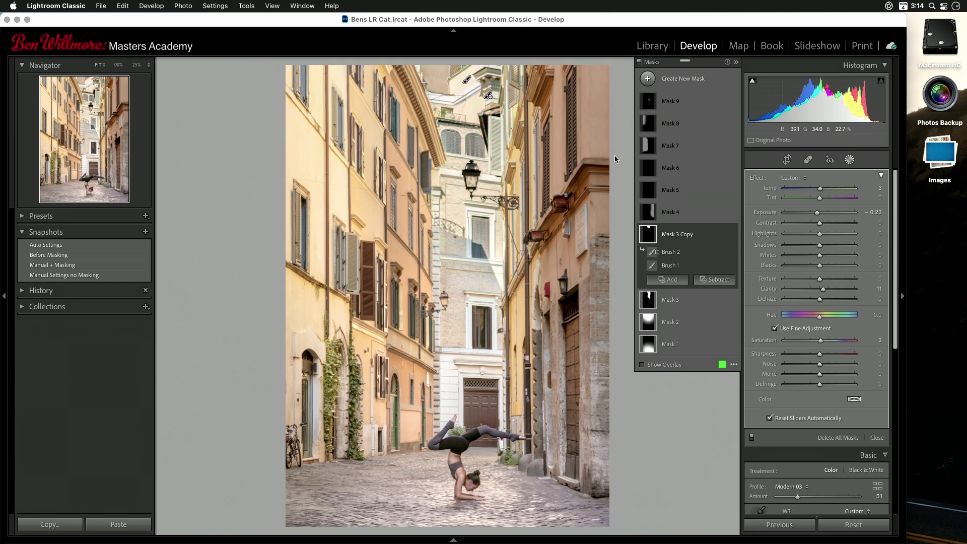
mouse_move(653, 254)
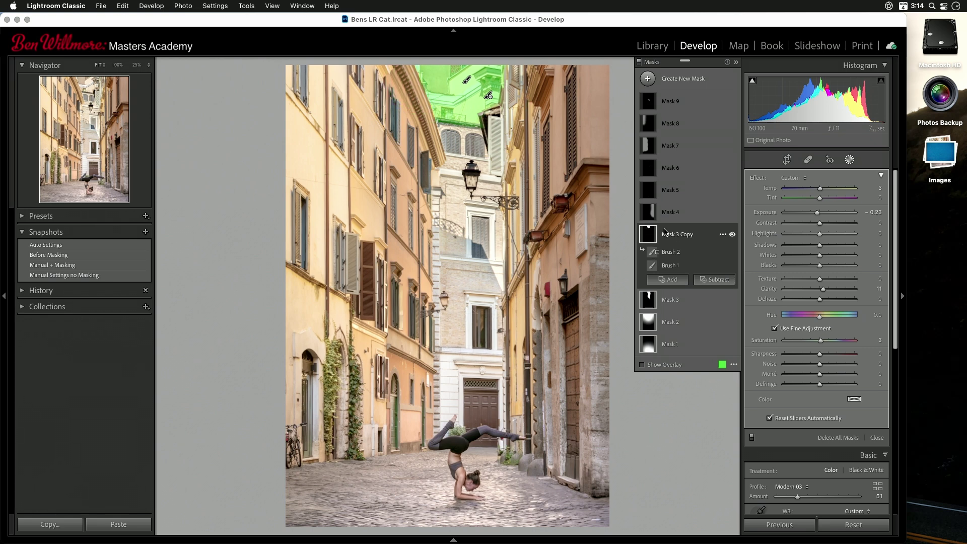
click(690, 237)
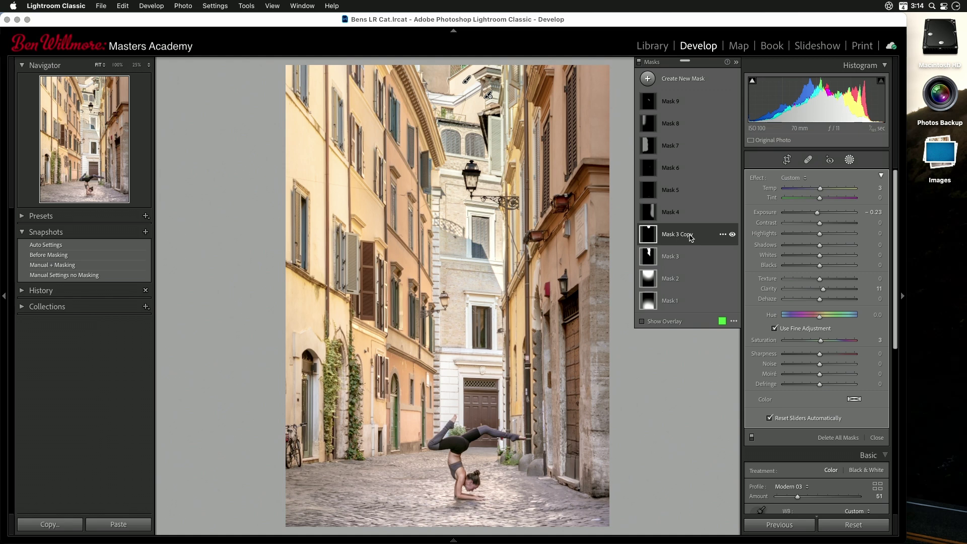
click(691, 236)
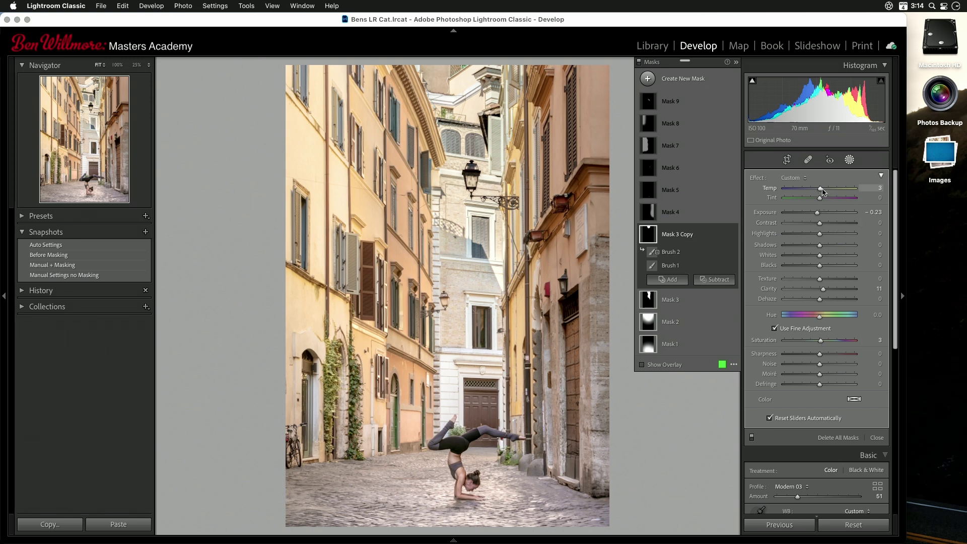
Compare the photo with Mask 3 Copy hidden and shown twice, and briefly view the filmstrip of source exposures
mouse_move(733, 236)
click(733, 235)
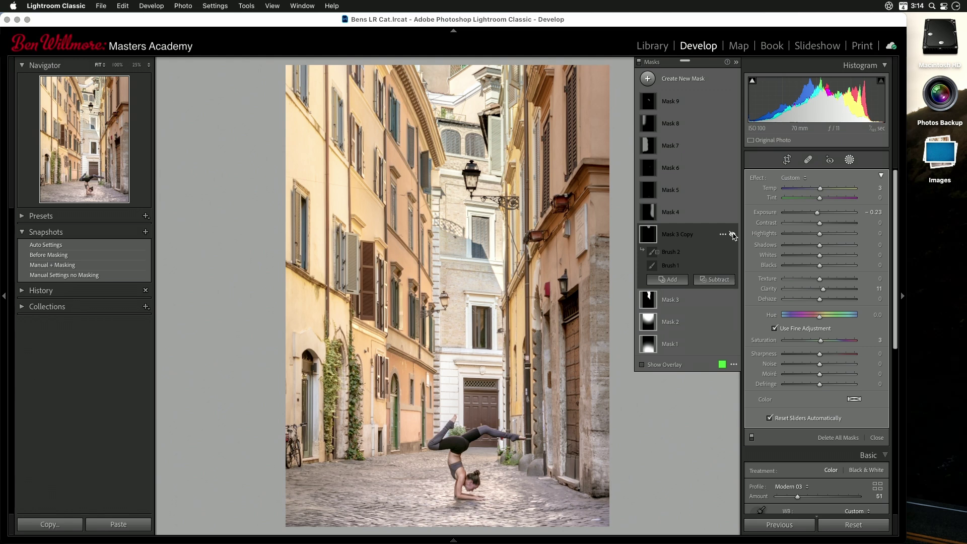
click(733, 236)
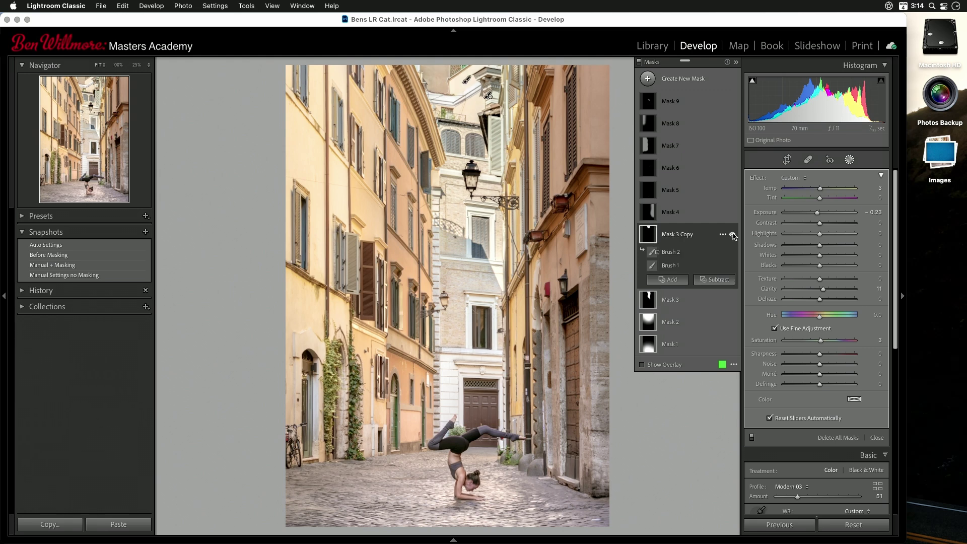
click(733, 236)
click(734, 235)
key(F6)
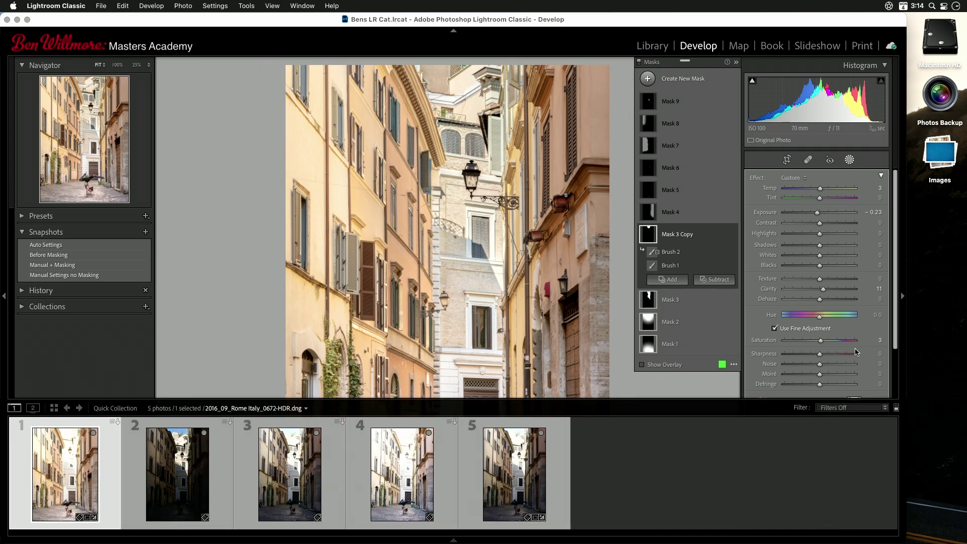
key(F6)
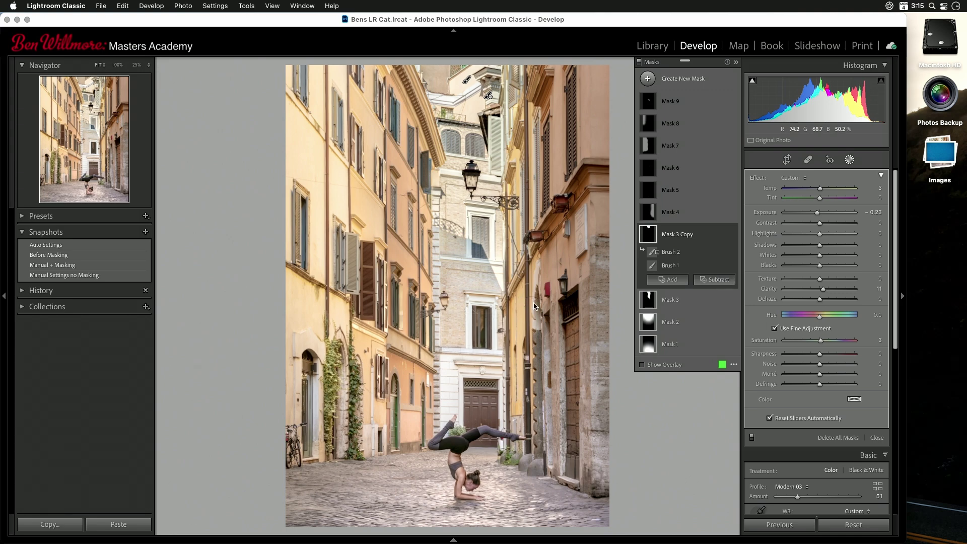
Make Mask 4 visible and preview its overlay on the building along the street's right side
click(671, 212)
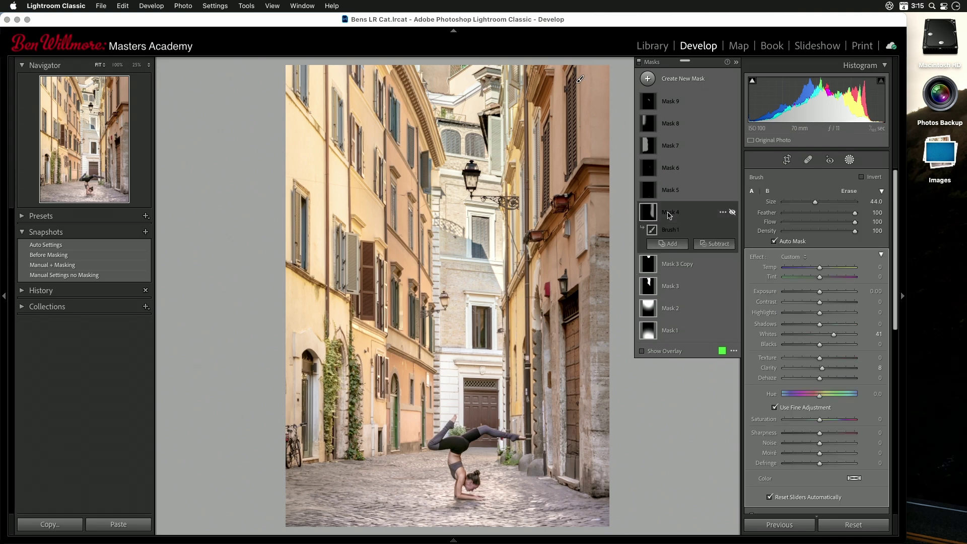
click(724, 213)
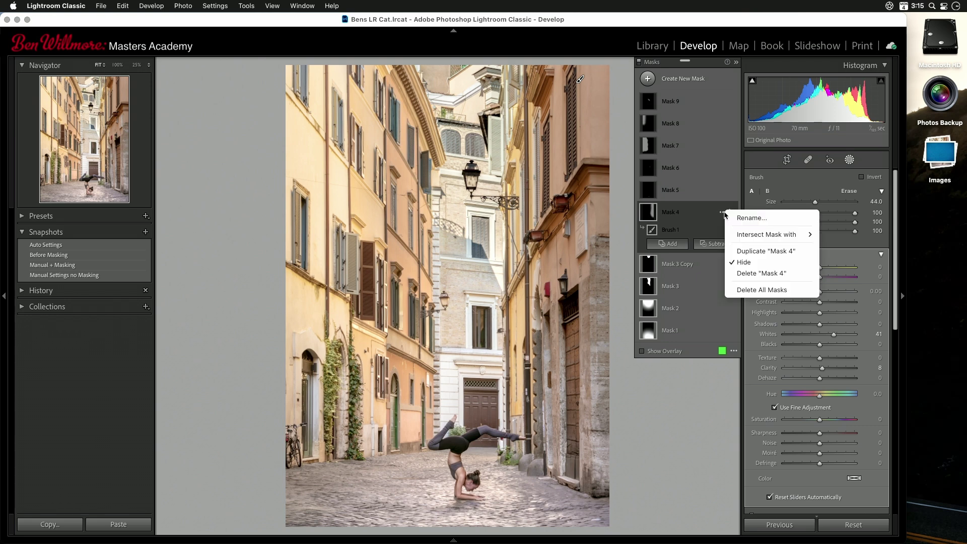
click(742, 262)
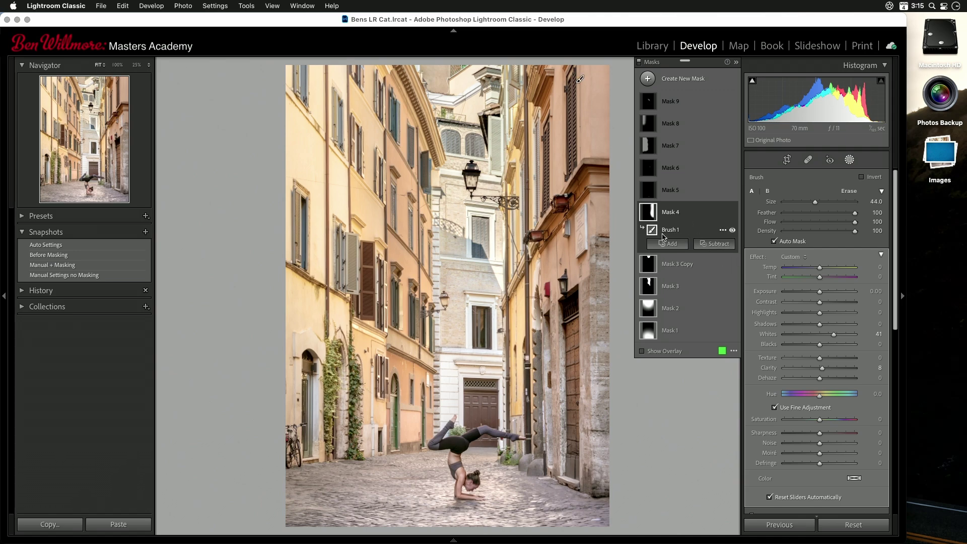
mouse_move(648, 212)
key(alt)
key(alt)
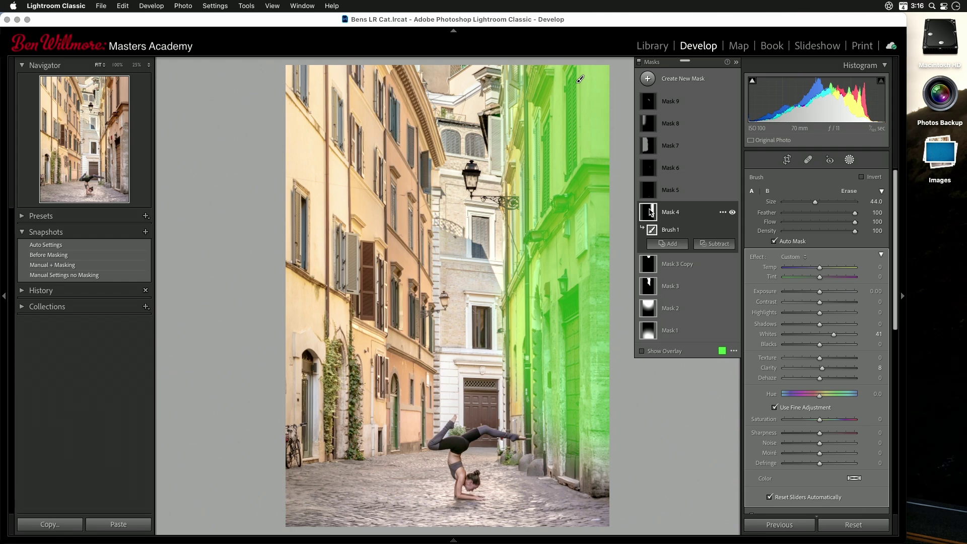
Compare the photo with Mask 4 hidden and shown twice, leaving the mask's brush component expanded
click(672, 213)
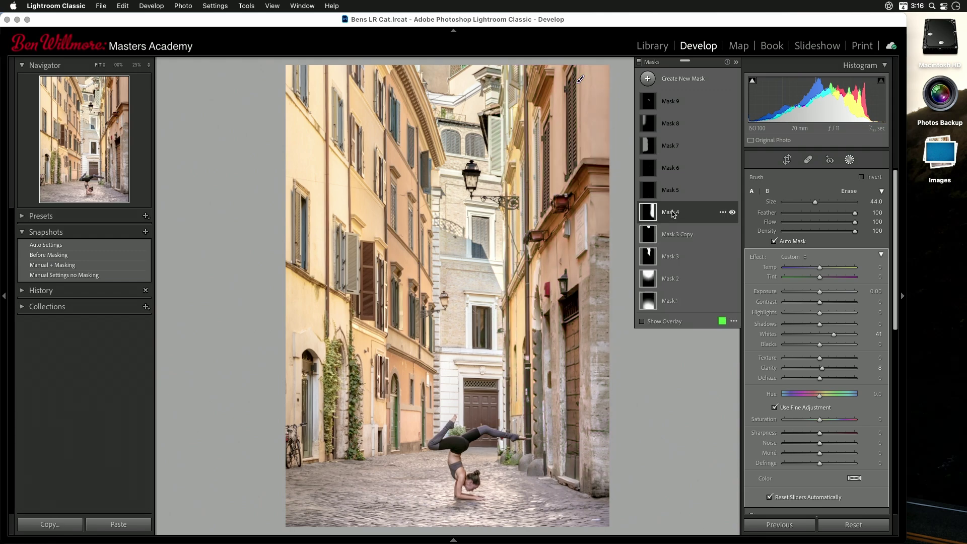
click(672, 213)
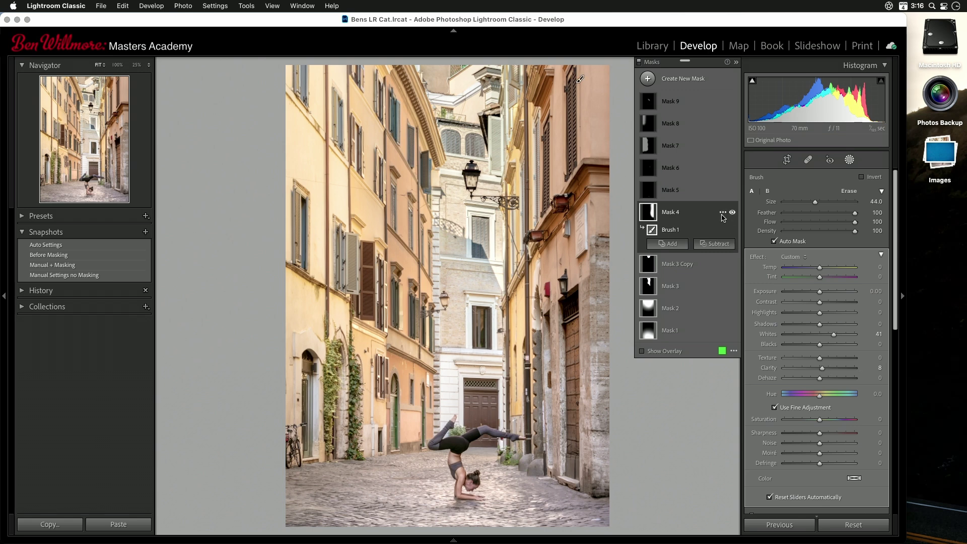
click(733, 213)
click(733, 213)
click(733, 213)
click(734, 213)
Make Mask 5 visible and examine its effect on the woman's face and skin at 100%
click(672, 192)
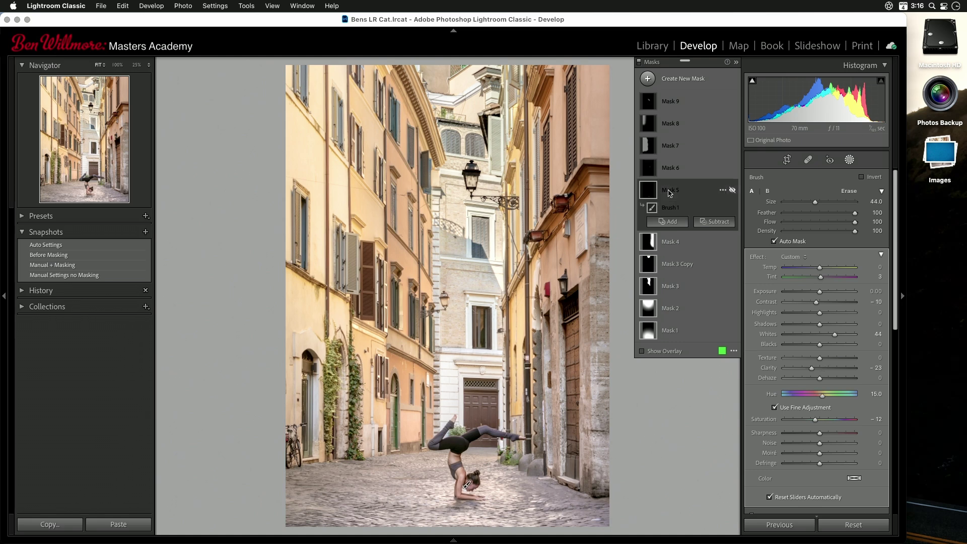
click(723, 191)
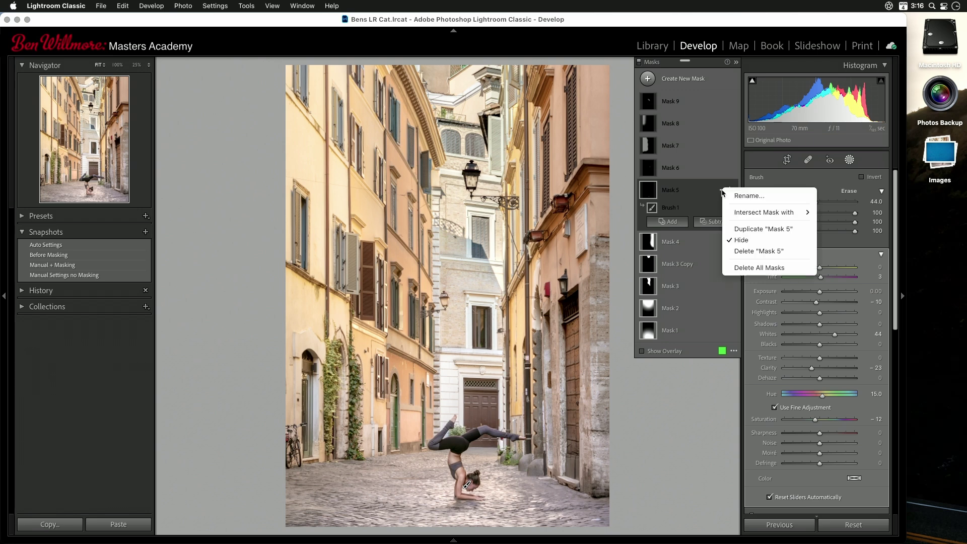
click(742, 241)
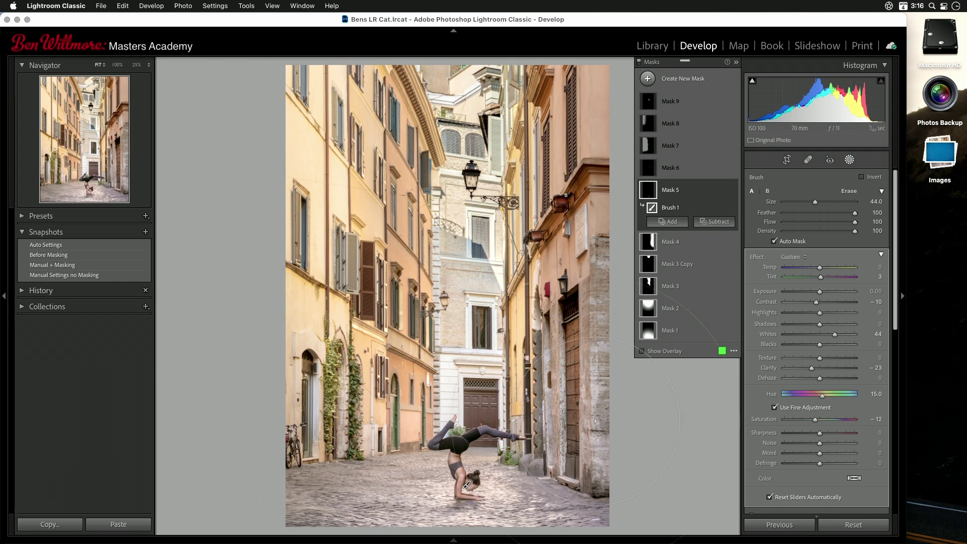
click(463, 501)
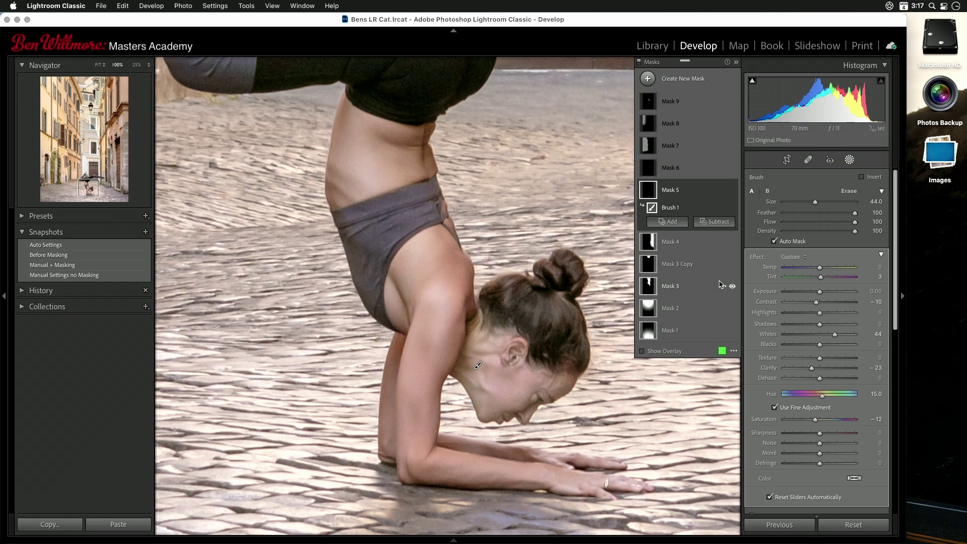
Try Mask 1's Clarity at 100 to see its effect on the woman's skin, and undo the change
mouse_move(662, 328)
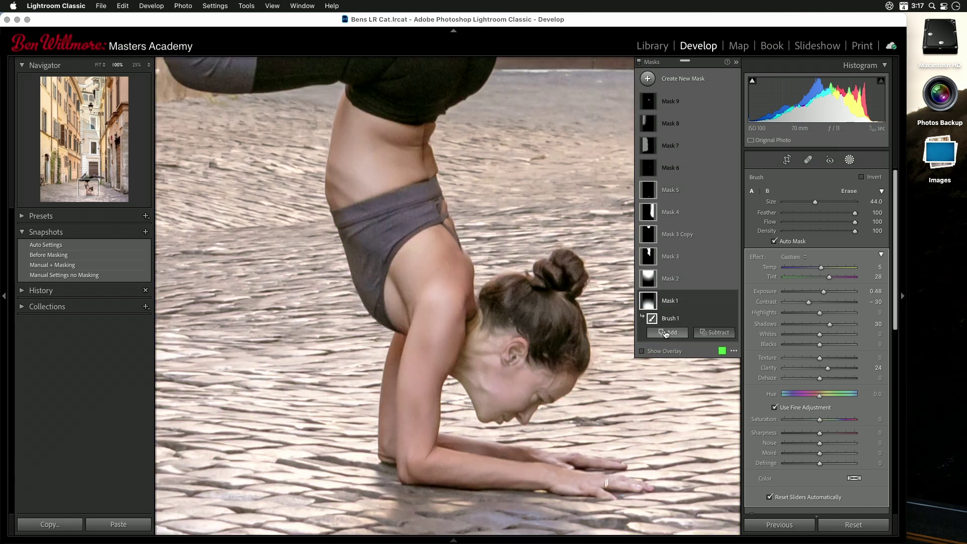
click(665, 332)
drag(829, 371, 859, 369)
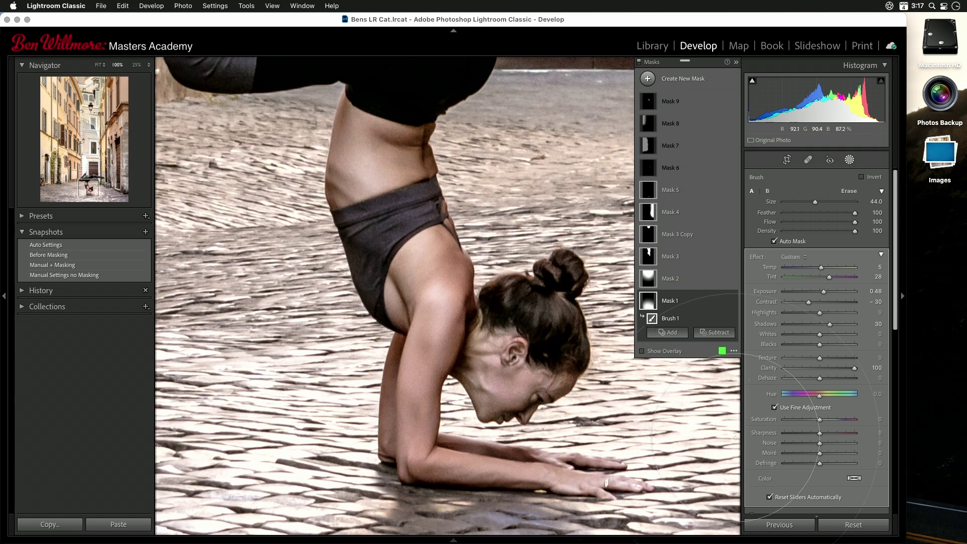
key(super+z)
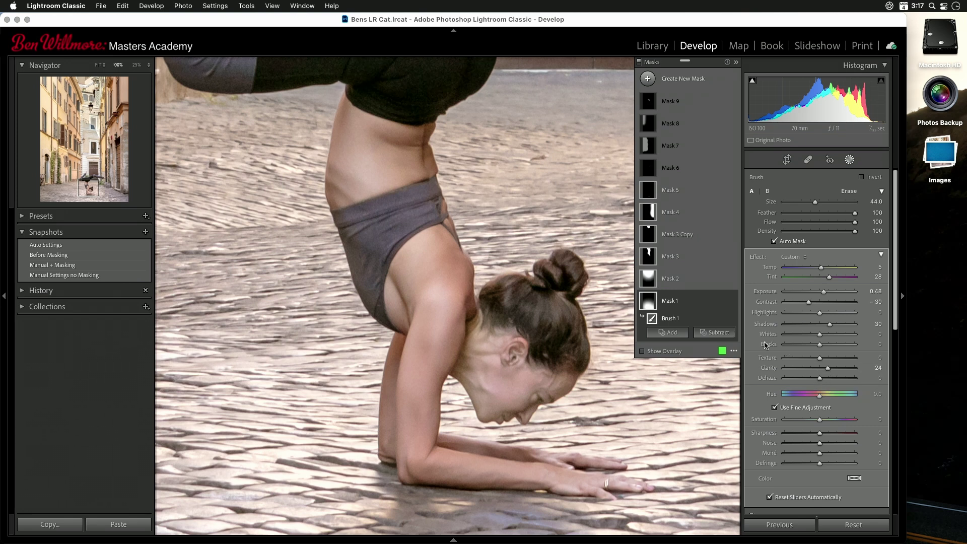
Compare the woman's face with Mask 5 hidden and shown, and return to the full photo
click(649, 191)
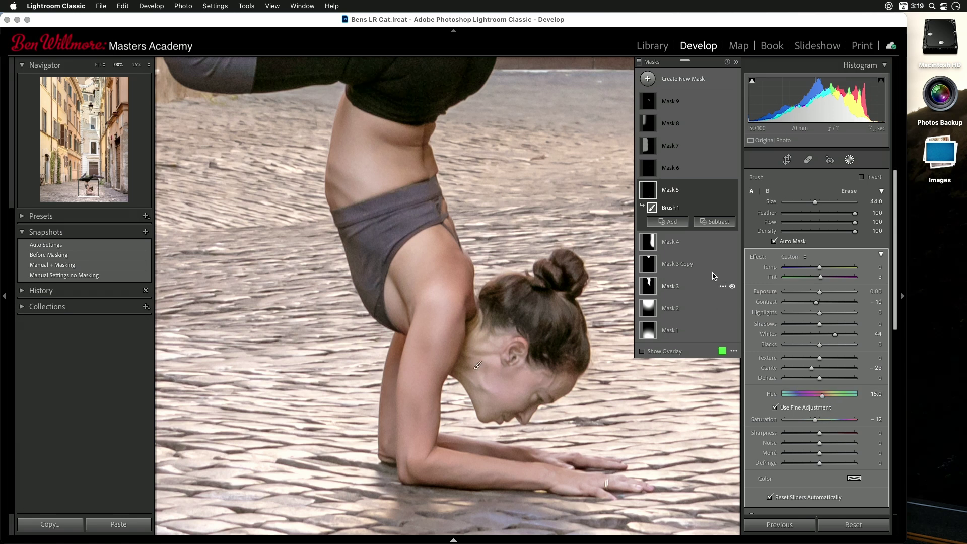
click(733, 191)
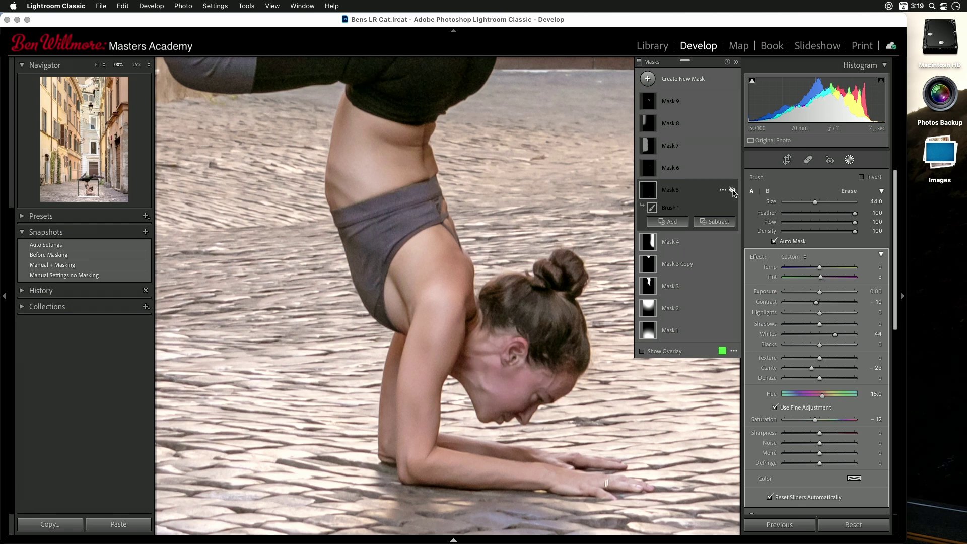
click(733, 191)
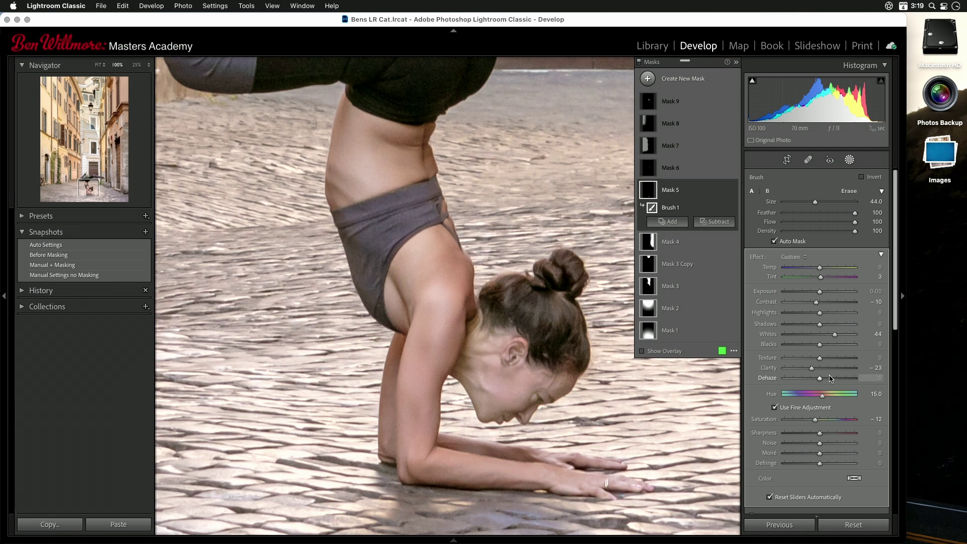
key(z)
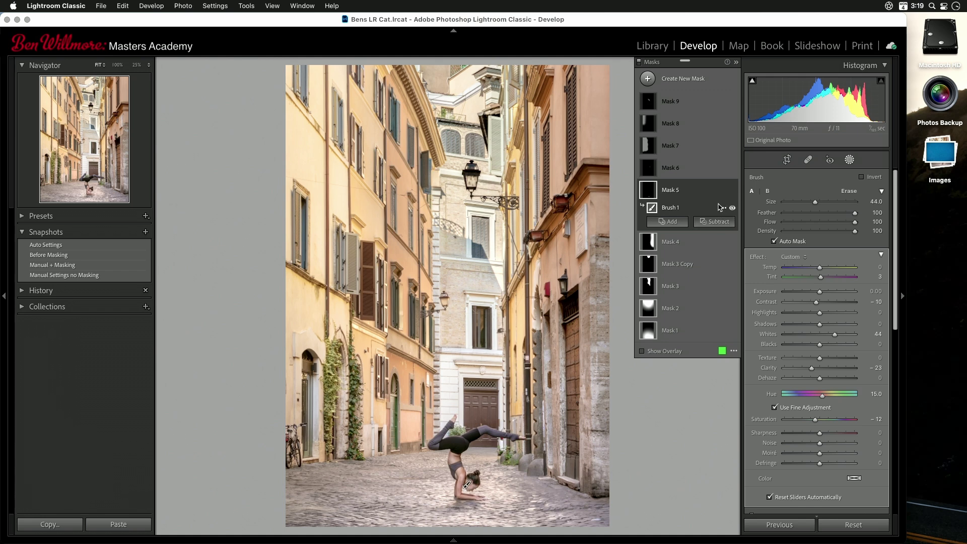
Make Mask 6 visible and expand its brush component
click(672, 172)
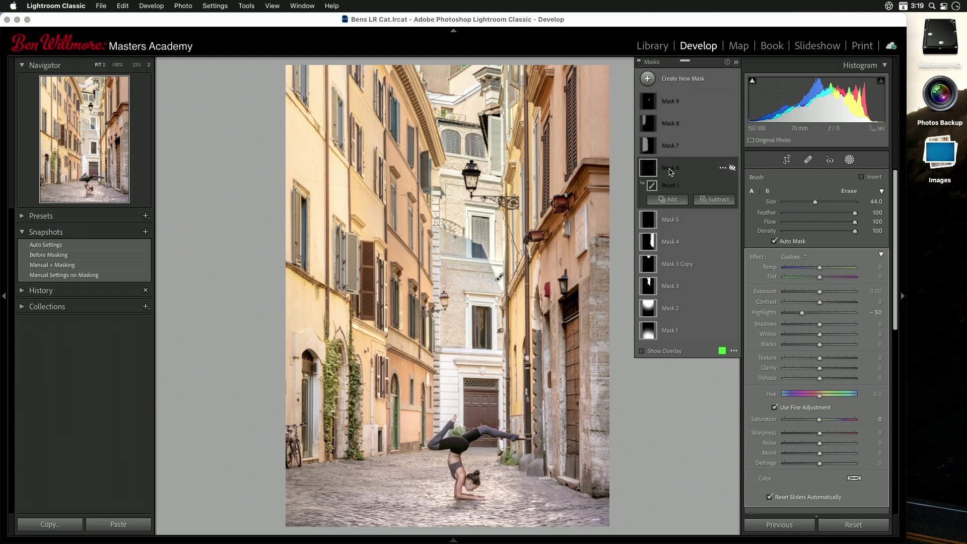
click(723, 169)
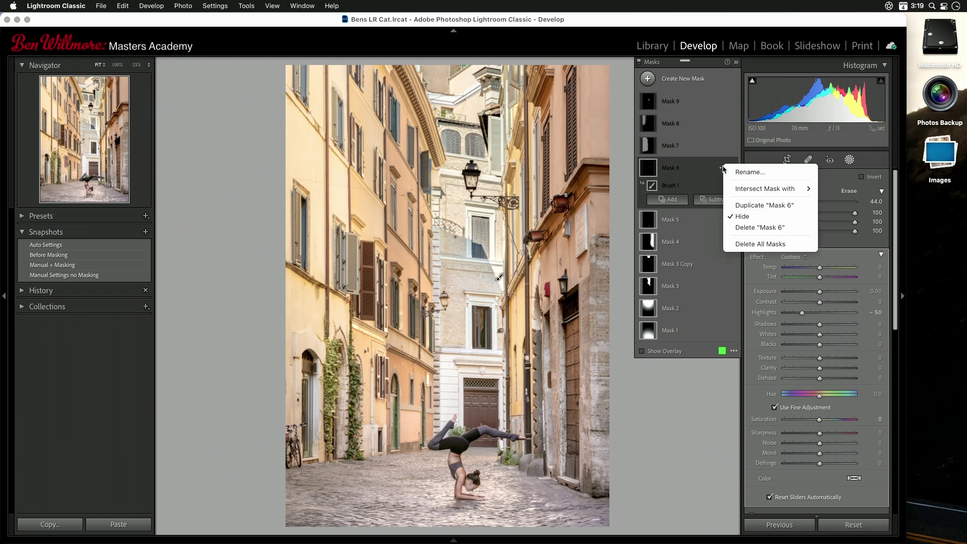
click(742, 216)
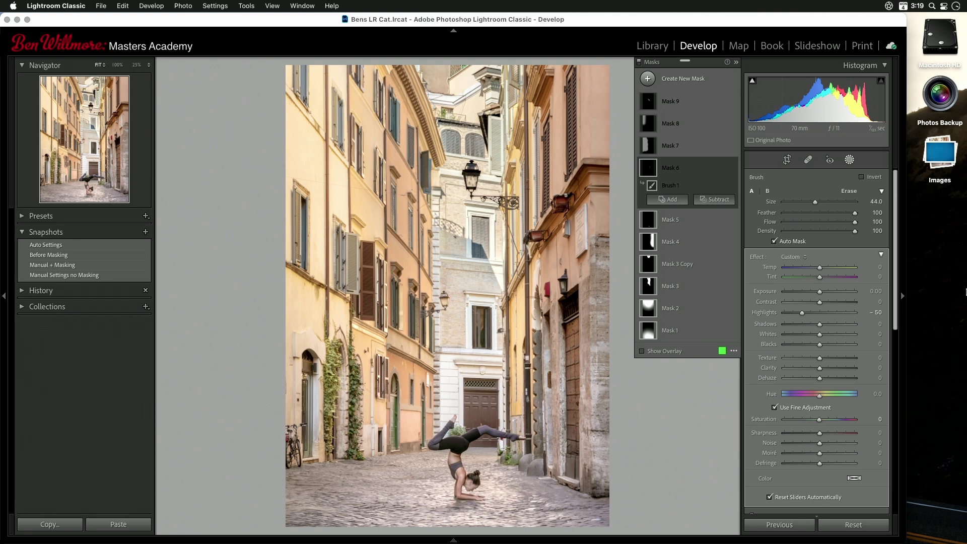
click(648, 171)
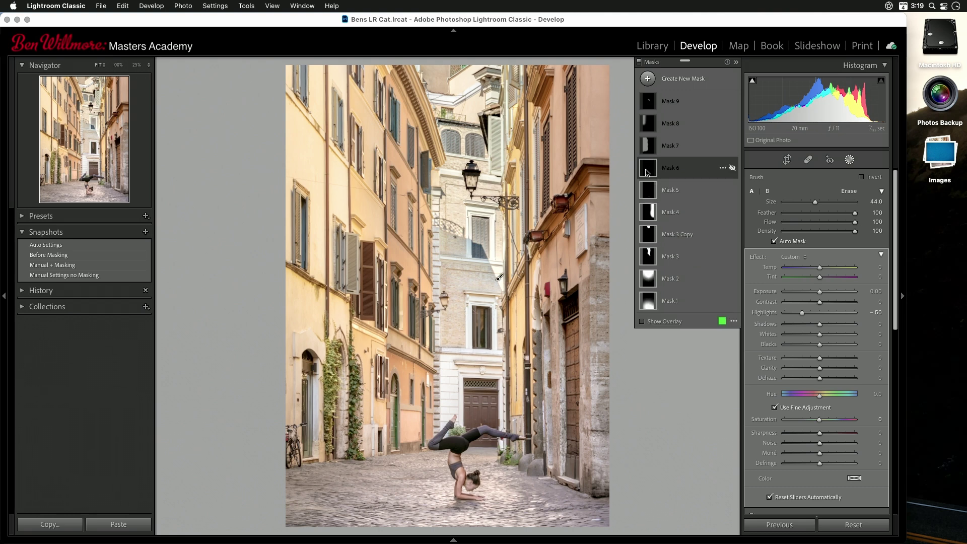
click(723, 169)
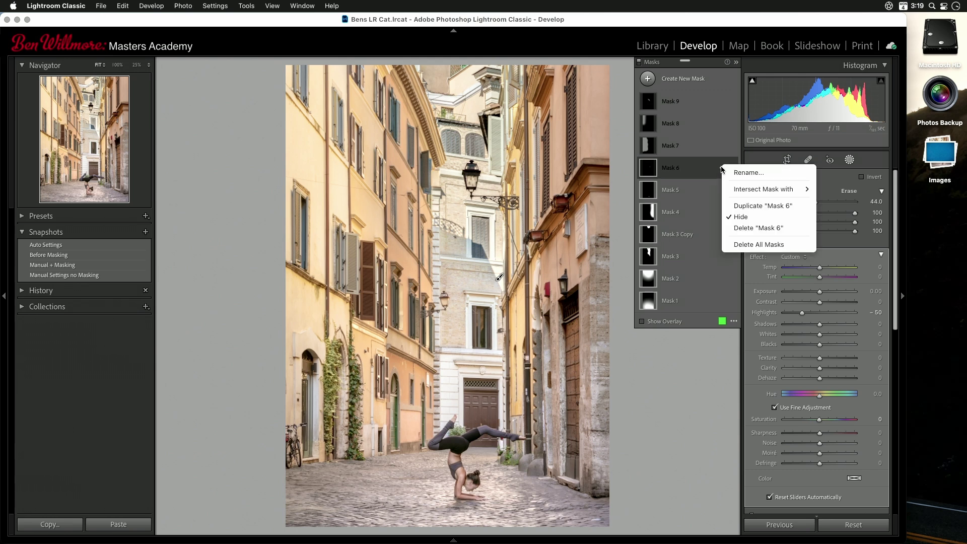
click(743, 221)
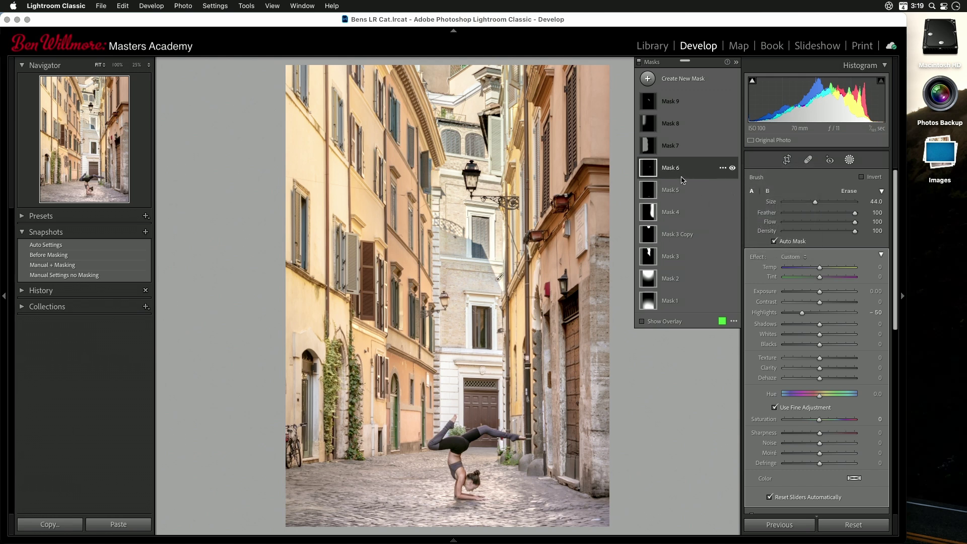
click(653, 171)
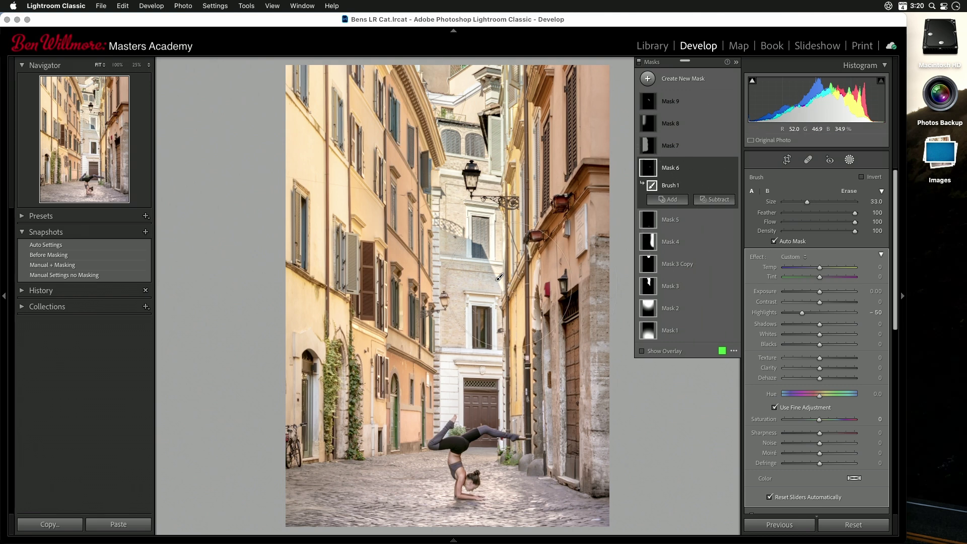
Reduce the masking brush size to 13 and briefly view the Erase brush settings for Mask 6
key(bracketleft)
key(bracketleft)
key(bracketleft)
key(bracketleft)
key(bracketleft)
key(alt)
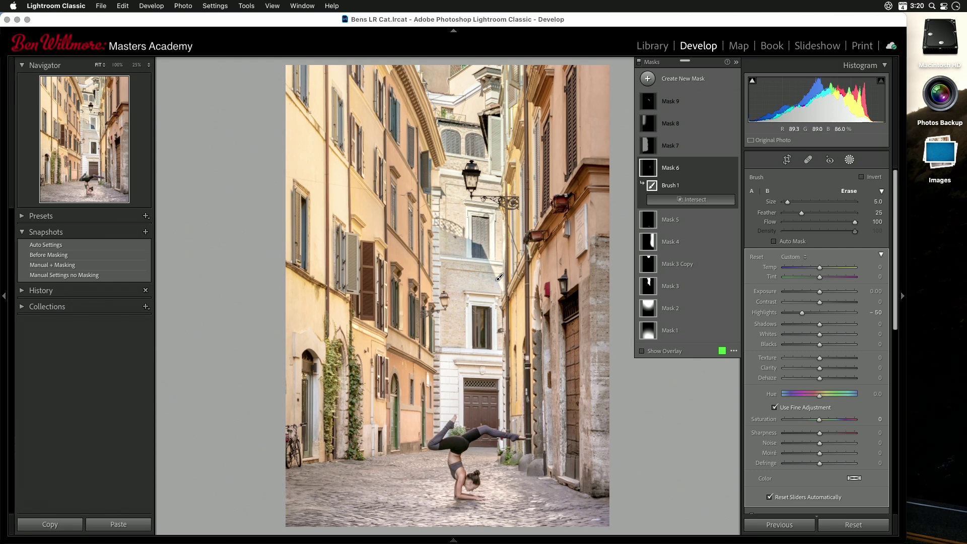
key(alt)
Set Mask 6's Highlights to -51 and Saturation to -8
mouse_move(649, 170)
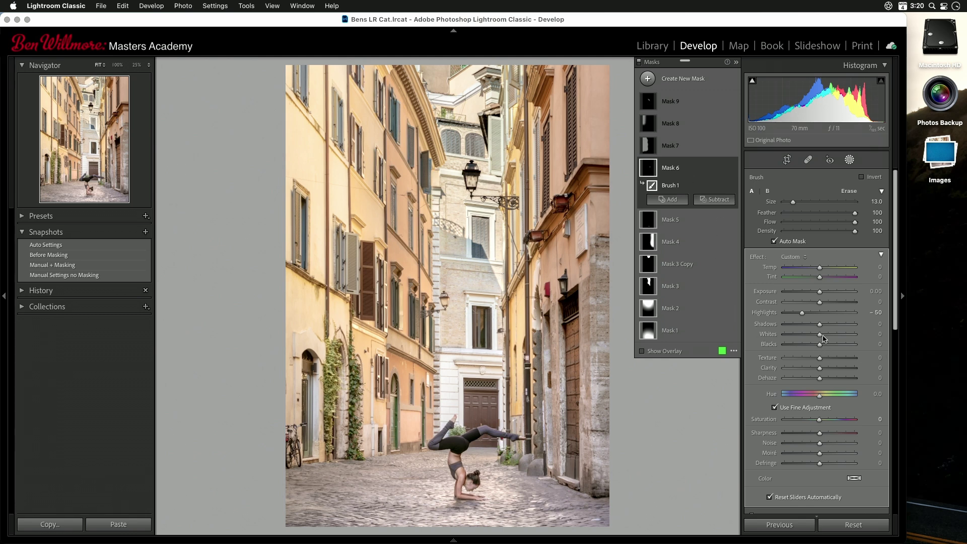
mouse_move(804, 314)
mouse_down()
mouse_move(824, 313)
mouse_move(802, 309)
mouse_up()
drag(821, 420, 818, 421)
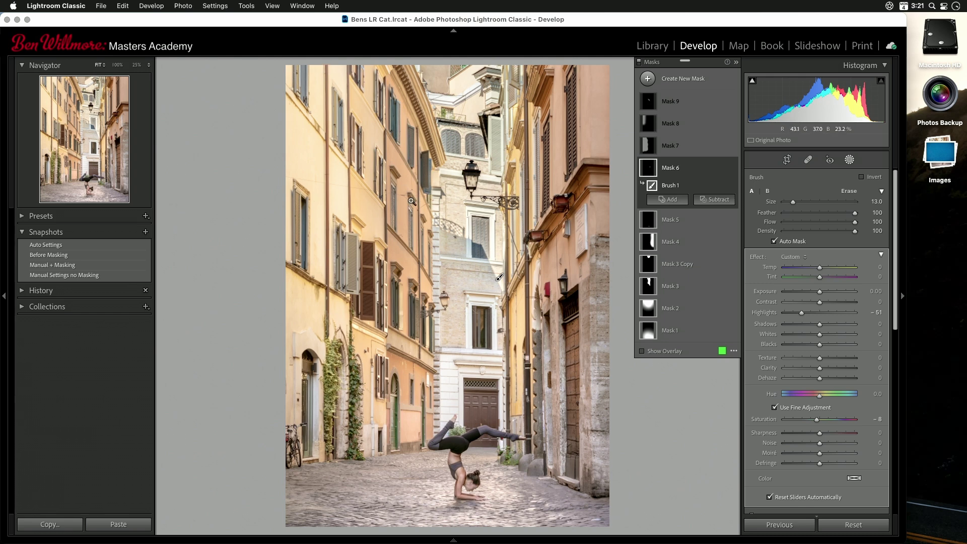
Make Mask 7 visible
click(651, 150)
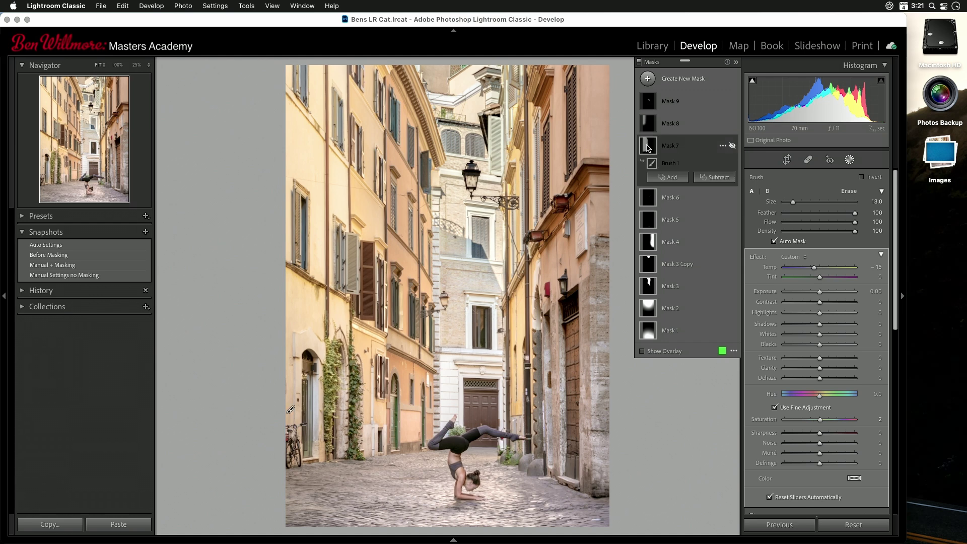
click(723, 146)
mouse_move(749, 176)
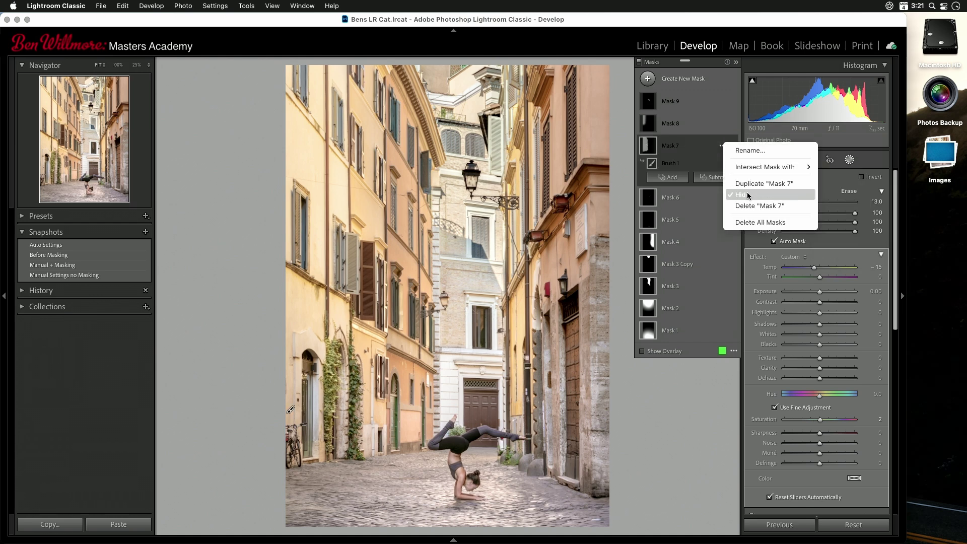
click(749, 195)
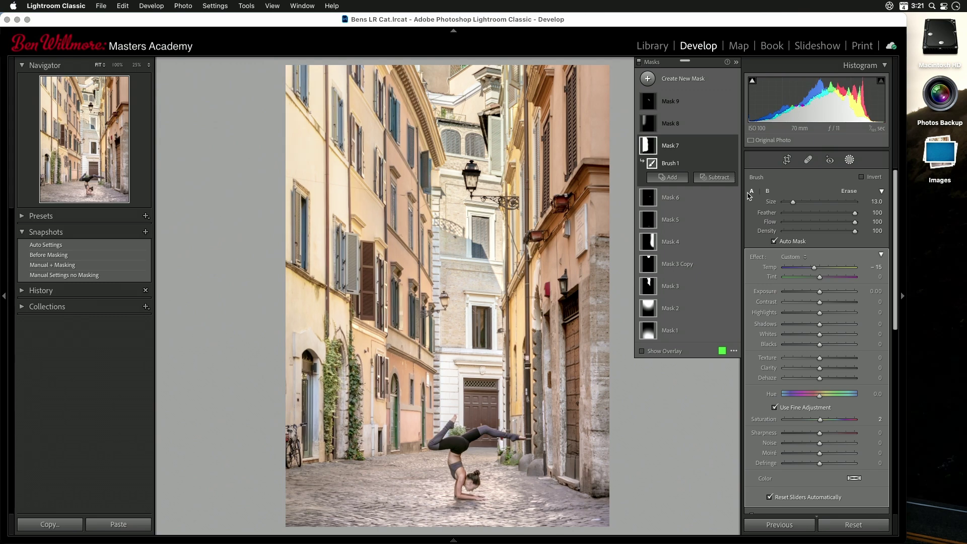
Collapse Mask 7's components and compare the photo with the mask hidden and shown
click(644, 145)
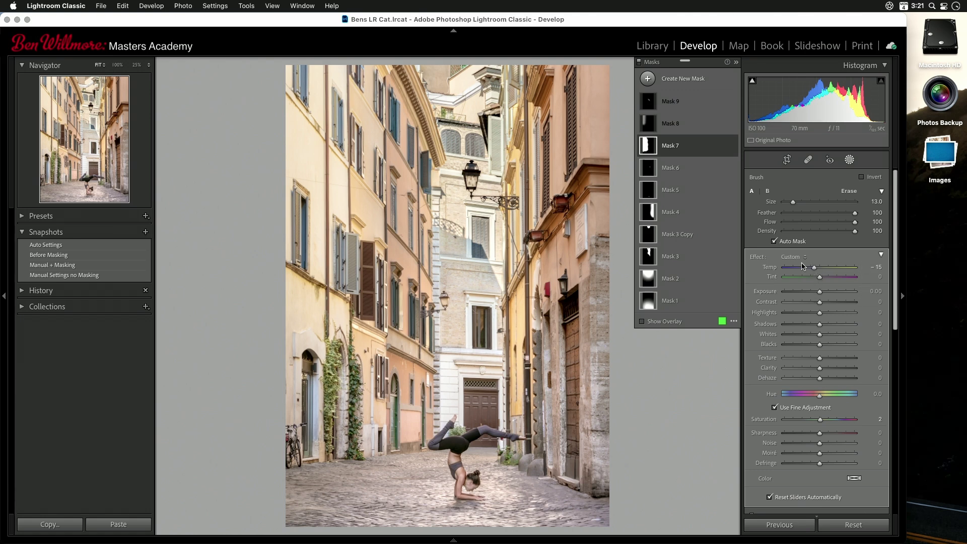
click(734, 146)
click(734, 146)
Make Mask 8 visible and preview its overlay on the upper part of the street's left-hand buildings
click(657, 125)
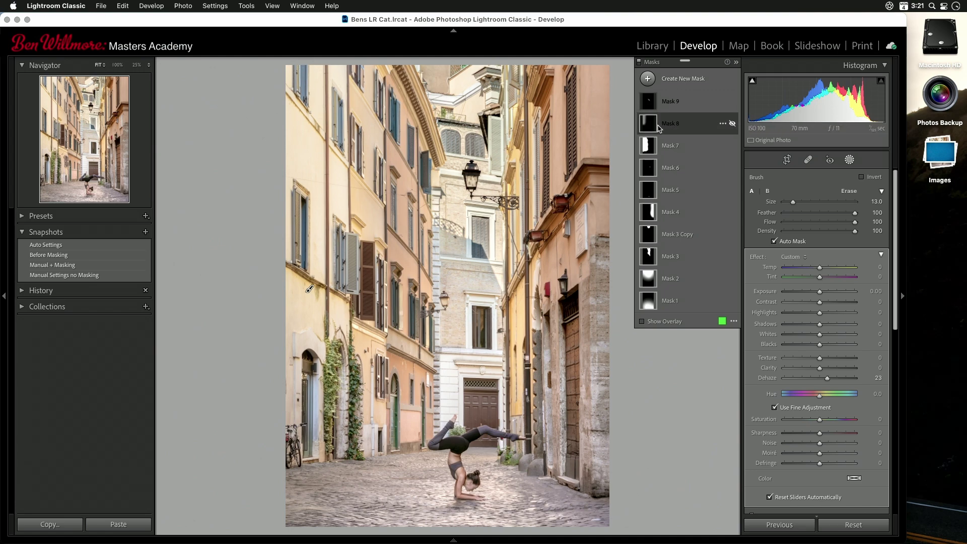
click(724, 124)
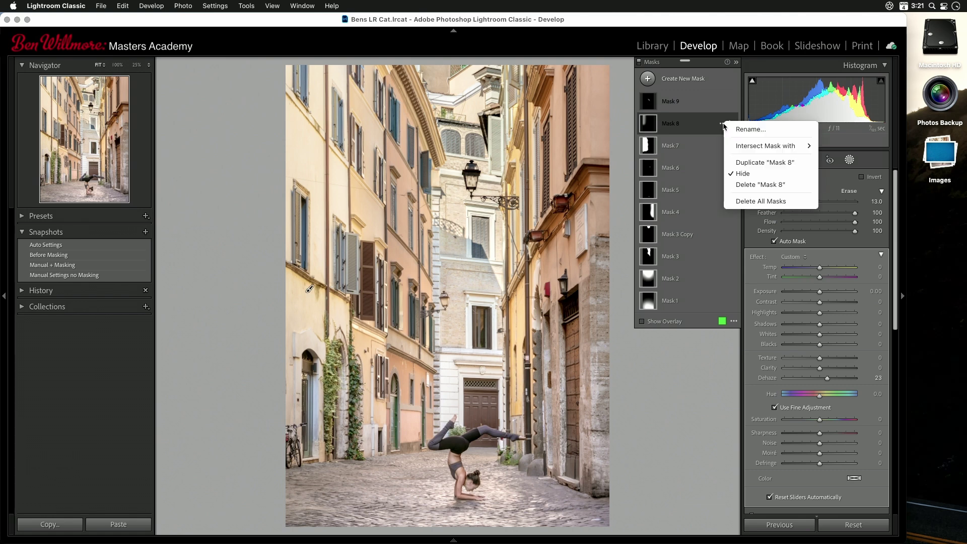
click(752, 175)
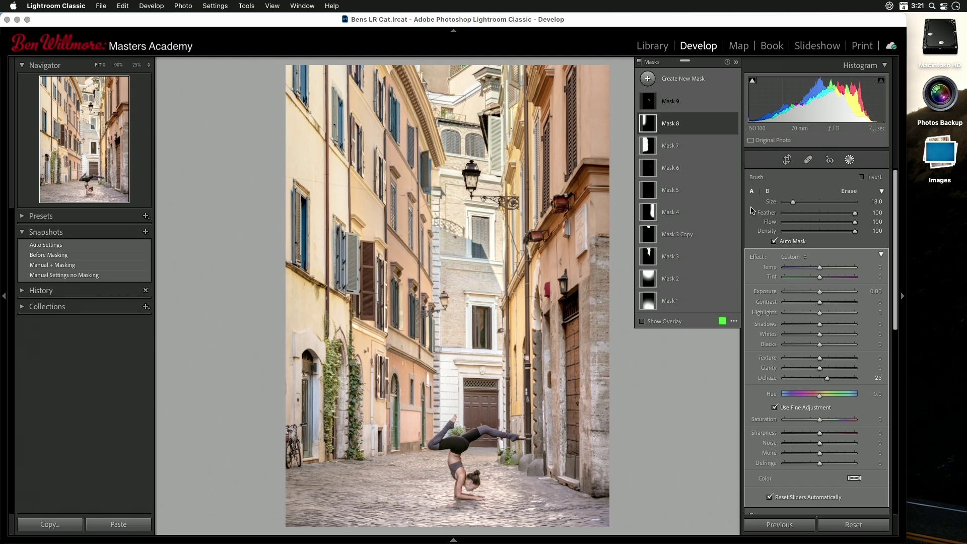
mouse_move(649, 125)
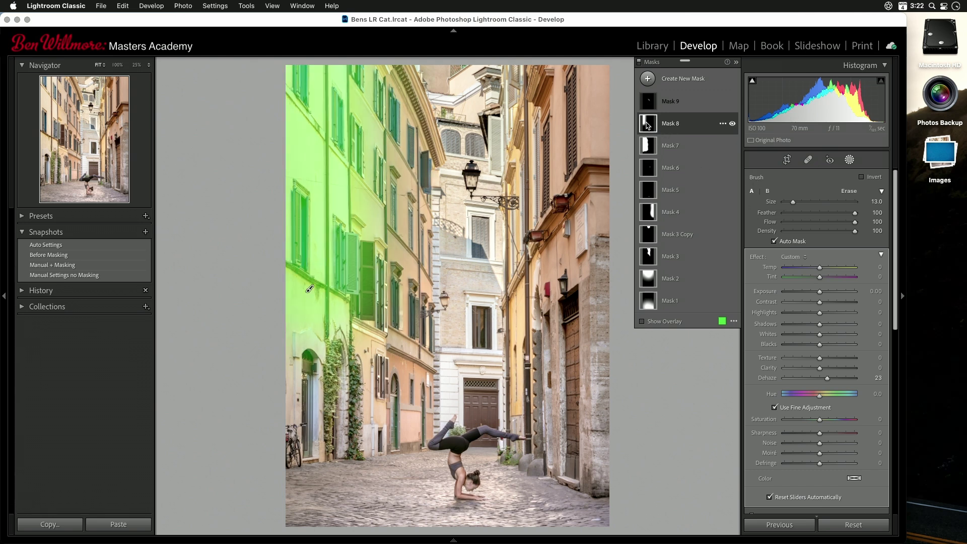
Compare the photo with Mask 8 hidden and shown three times
click(732, 124)
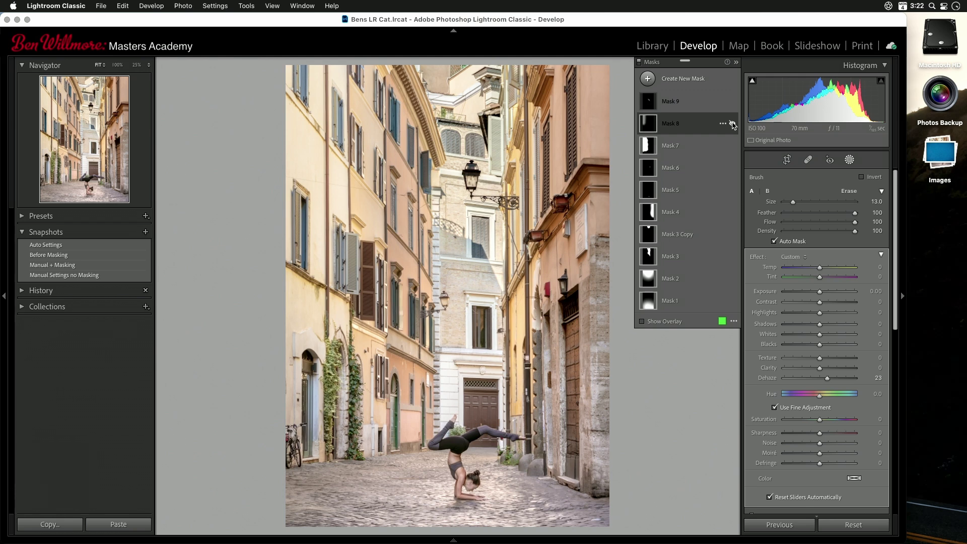
click(733, 124)
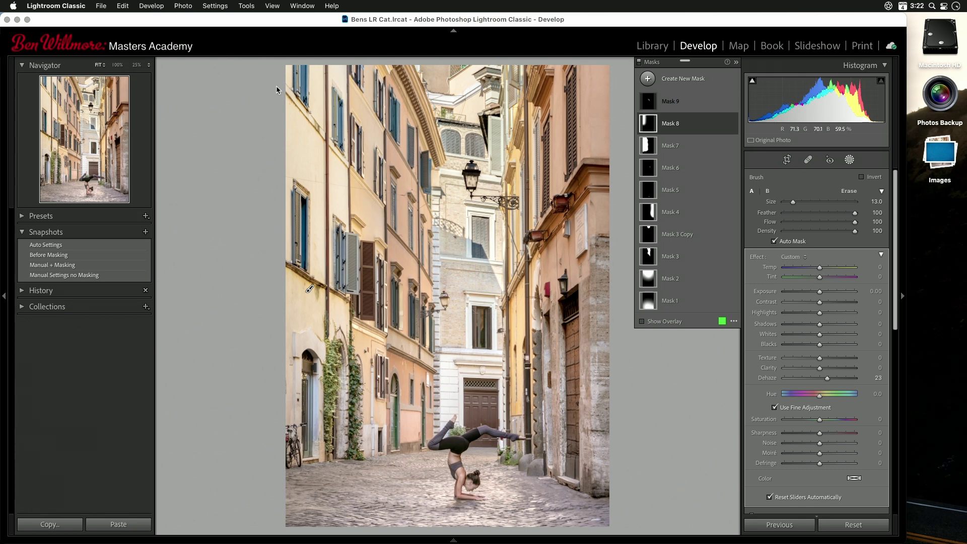
mouse_move(735, 240)
mouse_move(726, 127)
click(733, 125)
click(733, 124)
click(733, 125)
click(733, 124)
Select Mask 9 and make it visible
click(651, 106)
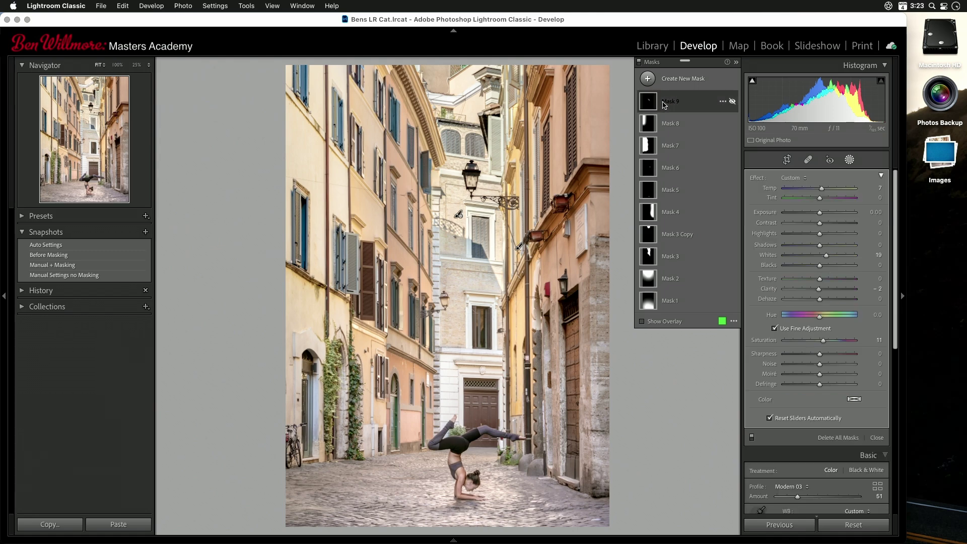
click(723, 103)
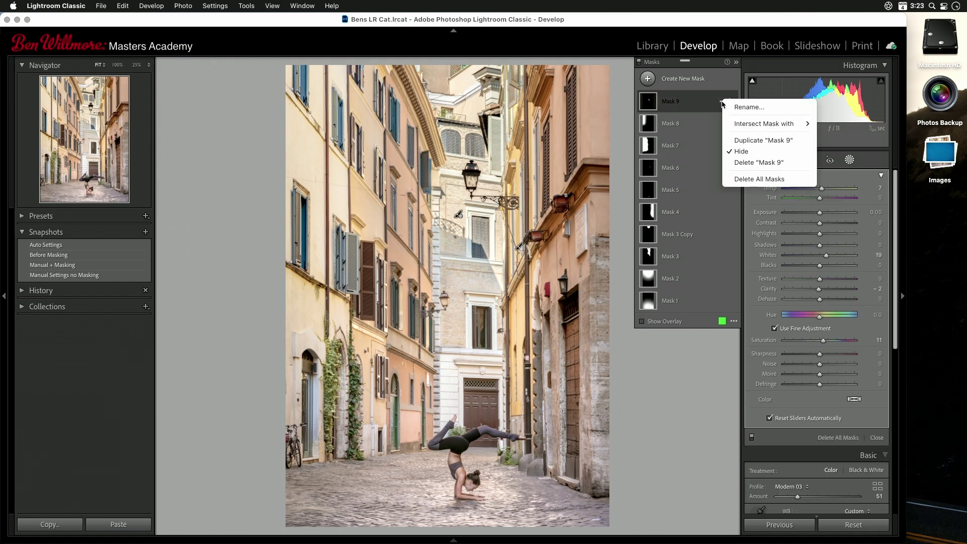
click(746, 156)
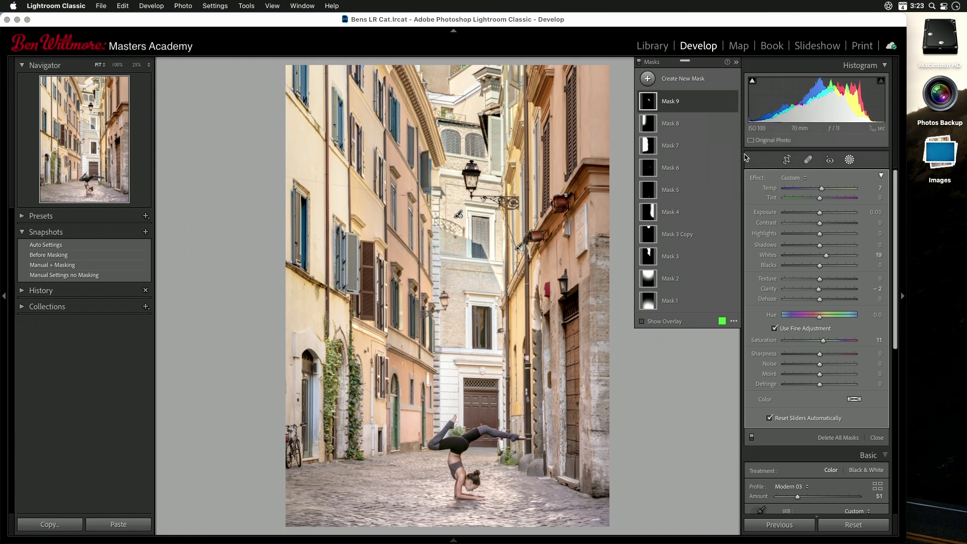
Expand Mask 9, preview the overlays of its Brush 1 and subtracting Brush 2 components, and collapse it again
click(680, 102)
mouse_move(670, 133)
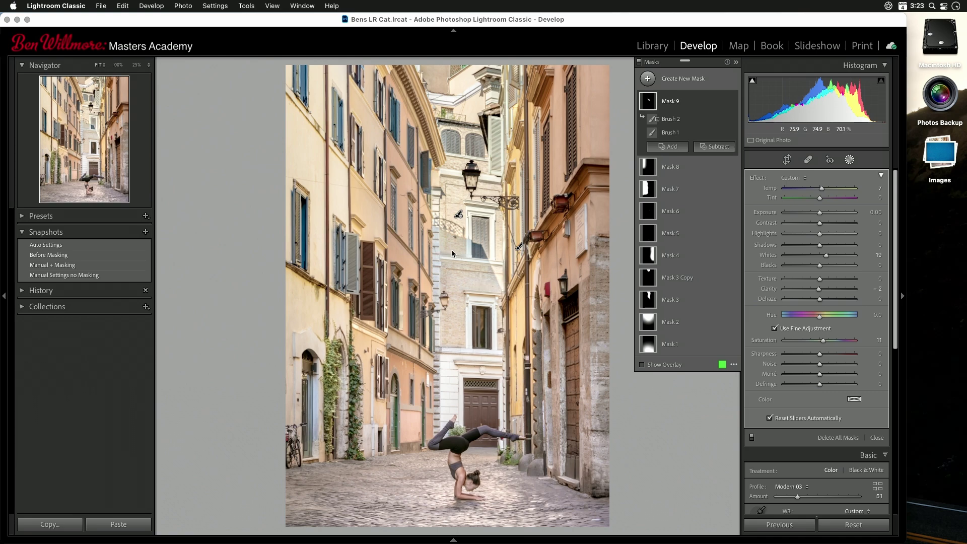
mouse_move(654, 136)
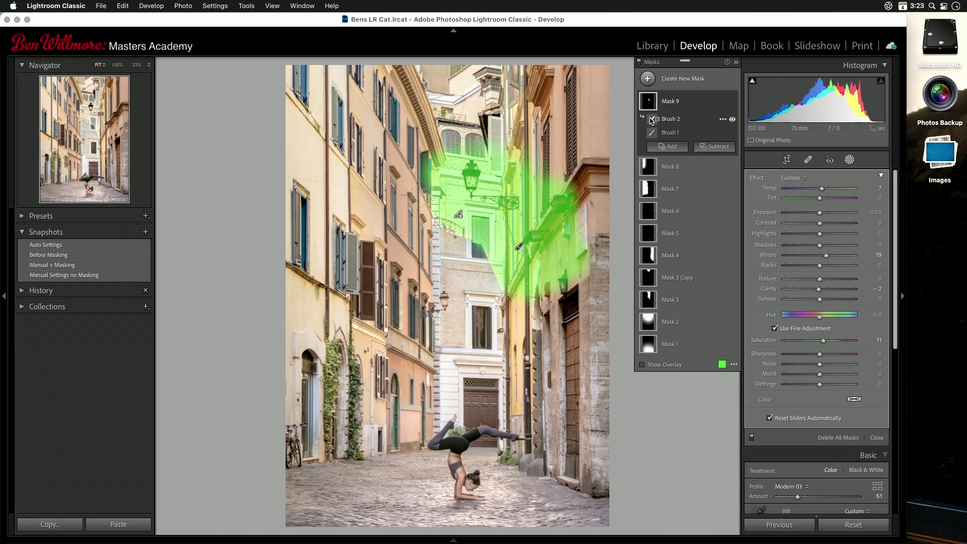
click(651, 120)
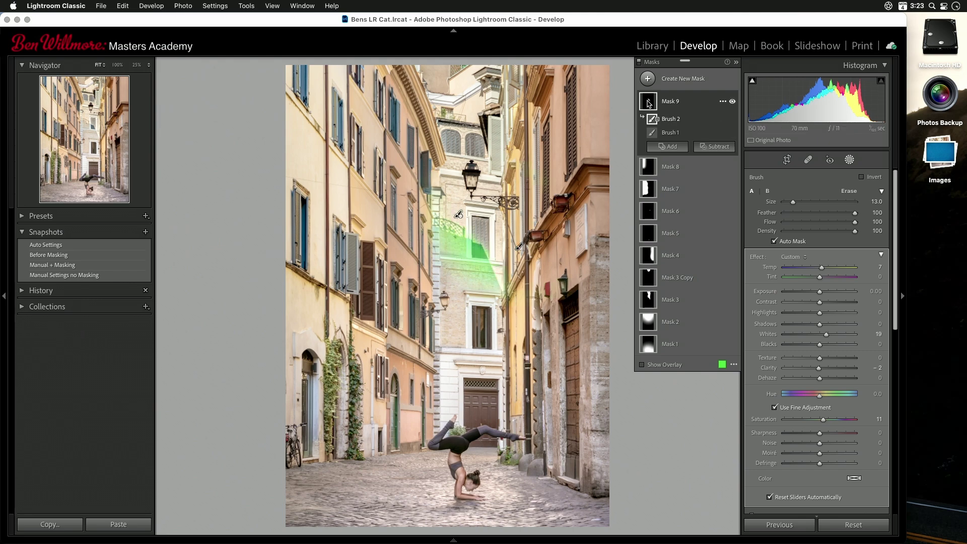
click(649, 103)
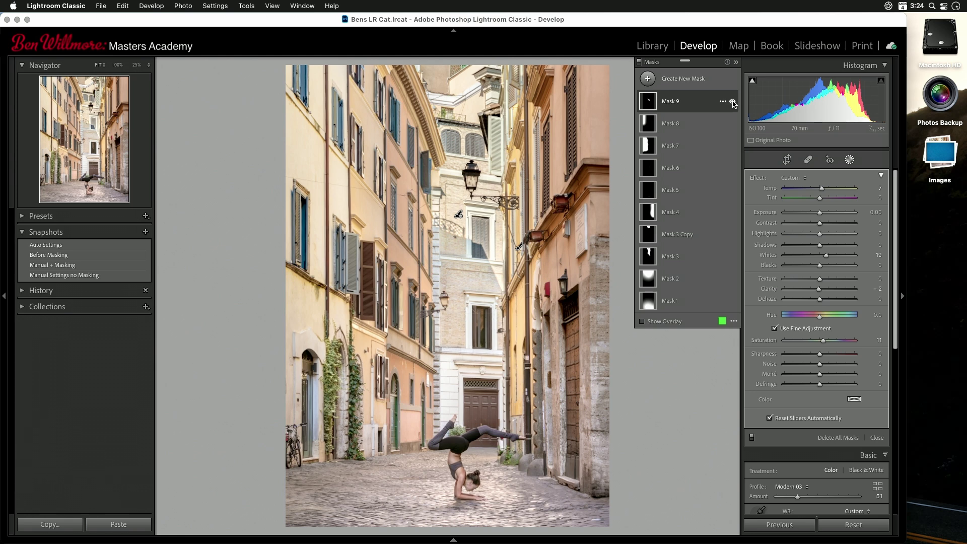
Compare the photo with Mask 9 hidden and shown three times
click(734, 103)
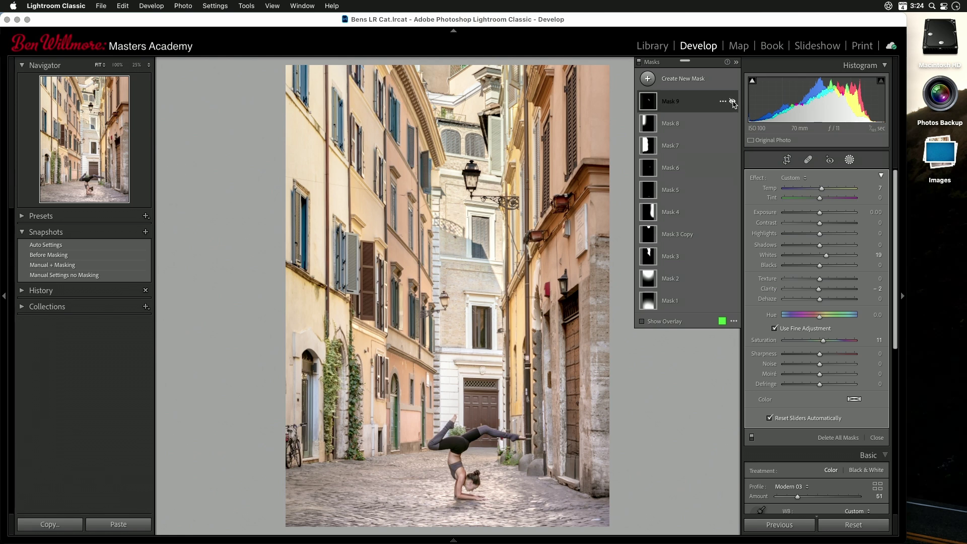
click(733, 103)
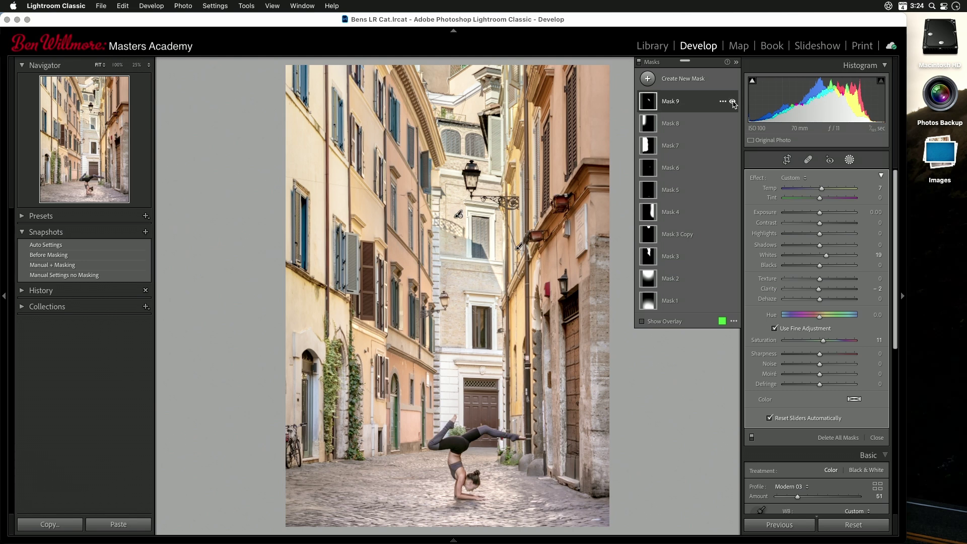
click(734, 102)
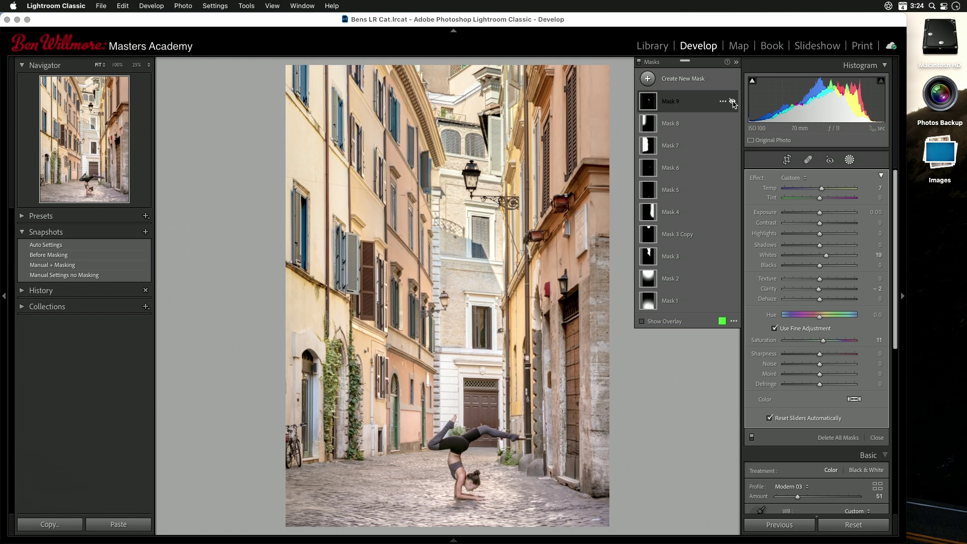
click(733, 102)
click(733, 103)
click(733, 102)
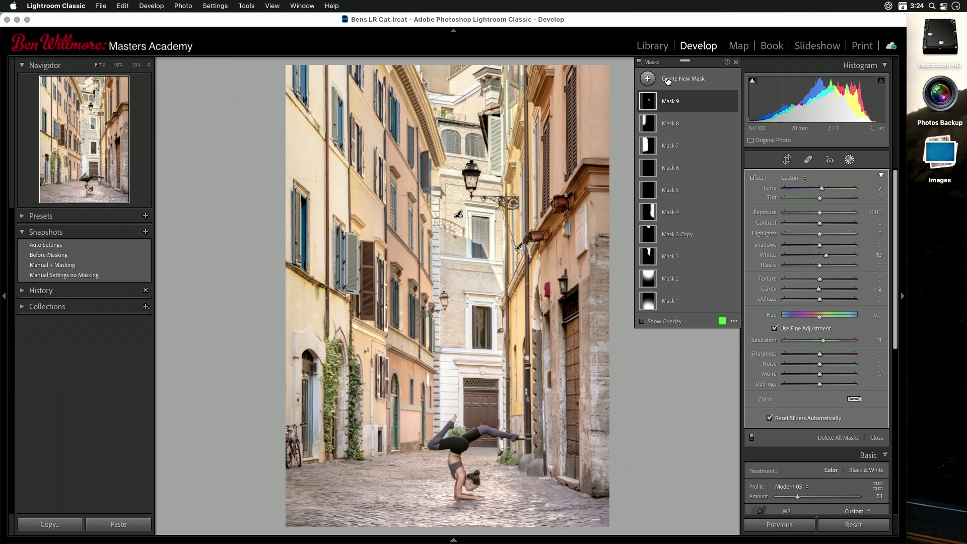
Compare the photo with all masks disabled and enabled, and close the masking tools
click(639, 63)
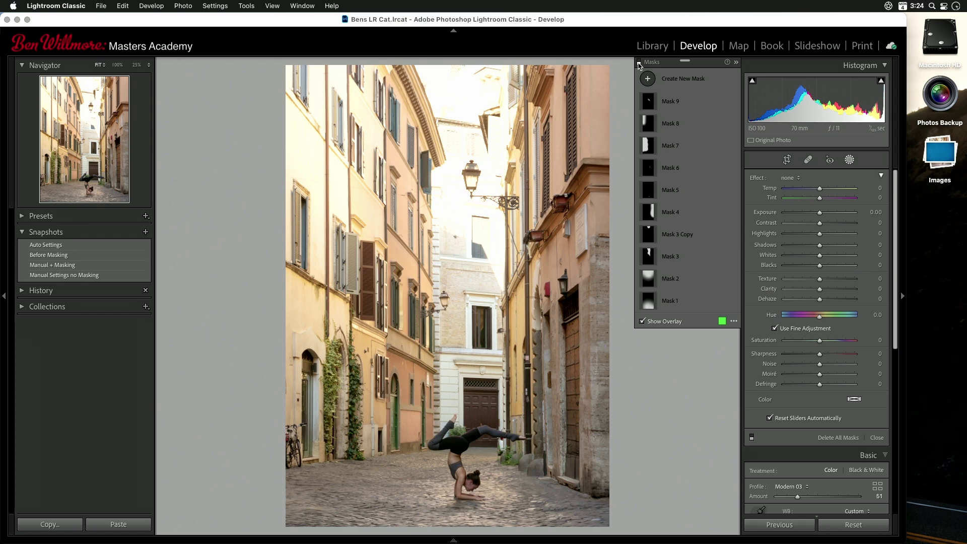
click(639, 62)
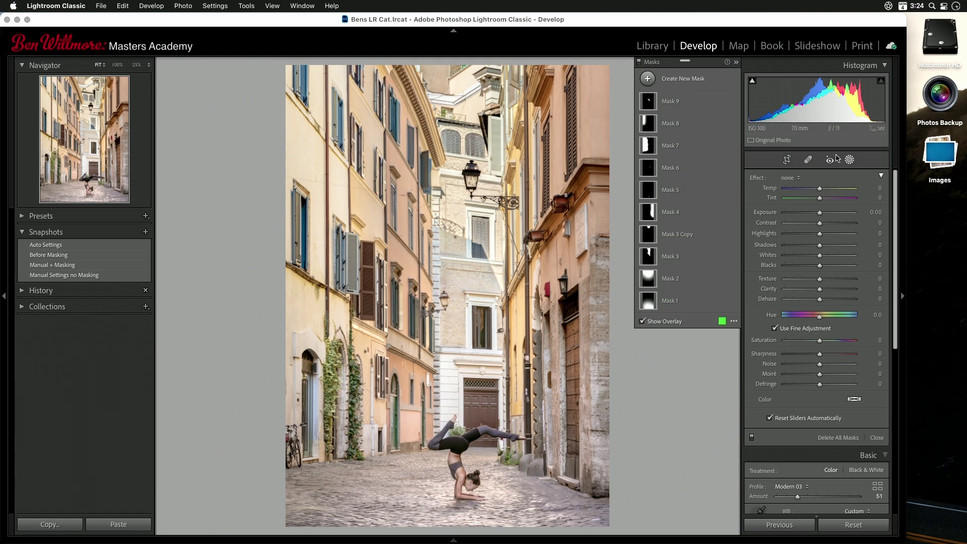
click(850, 159)
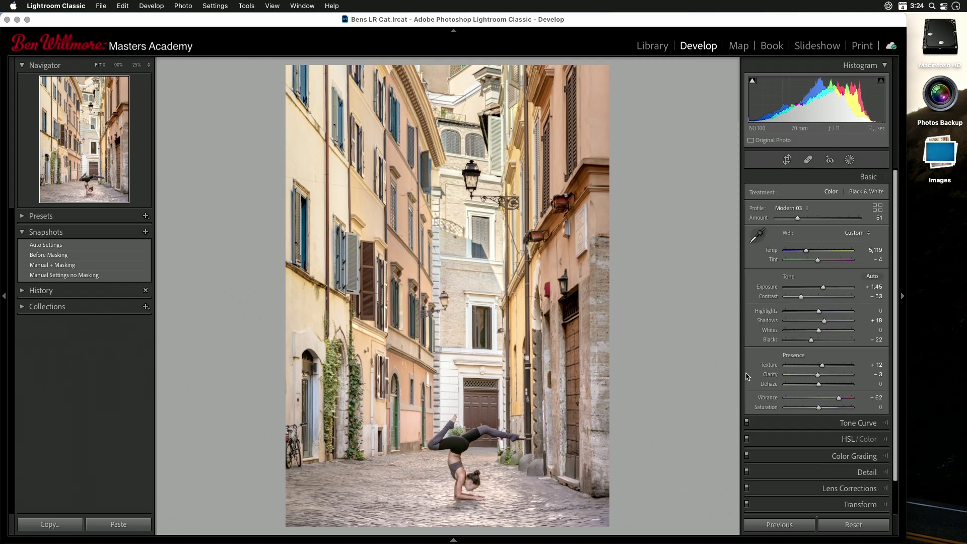